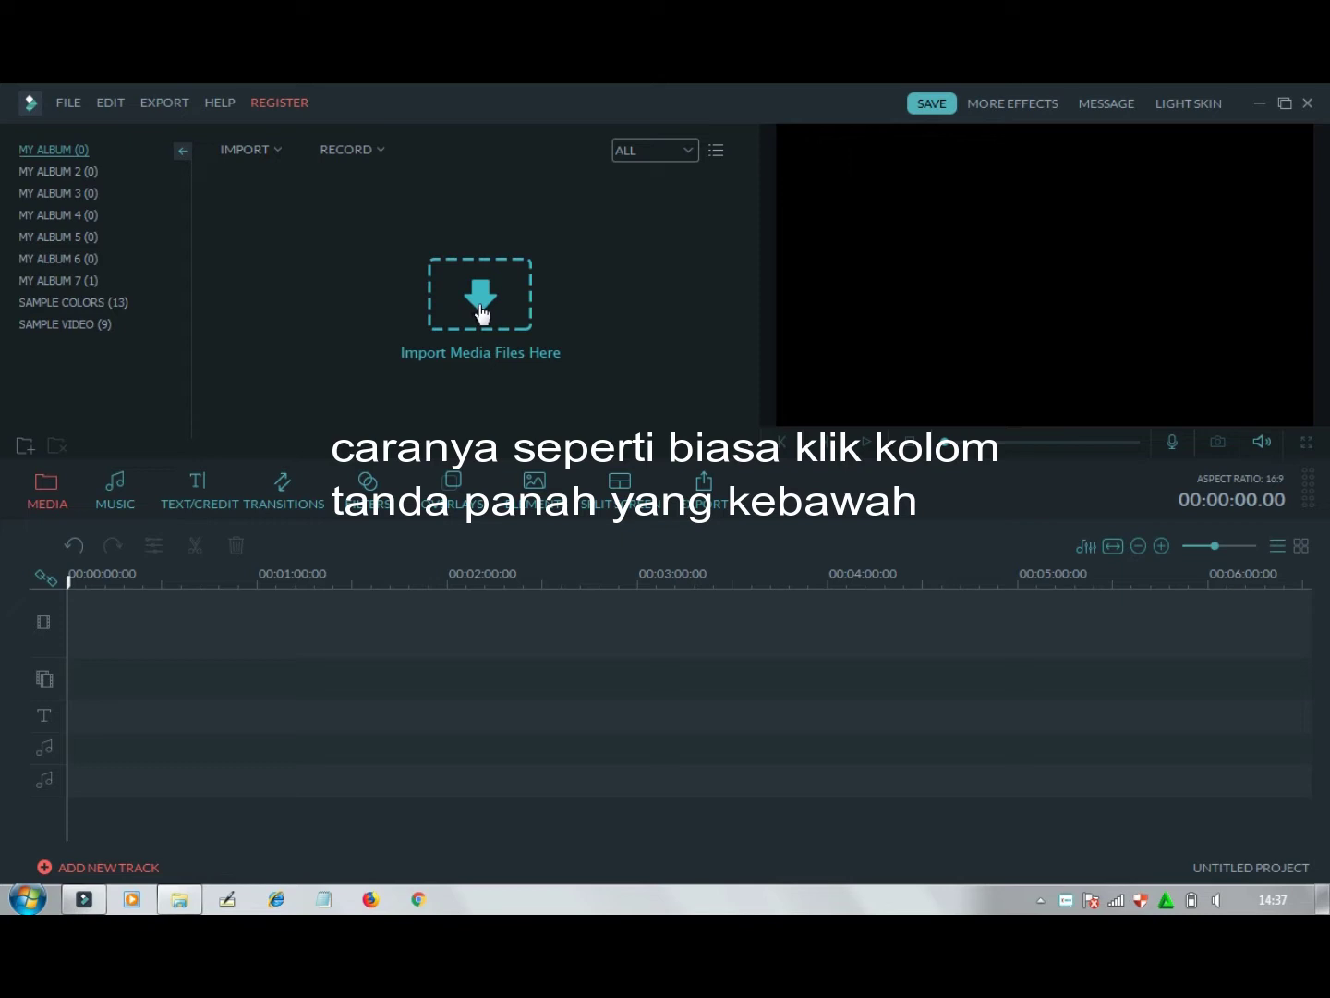
# Import the video 20180923_193550 from the darmolen folder into the media library.
pyautogui.click(479, 309)
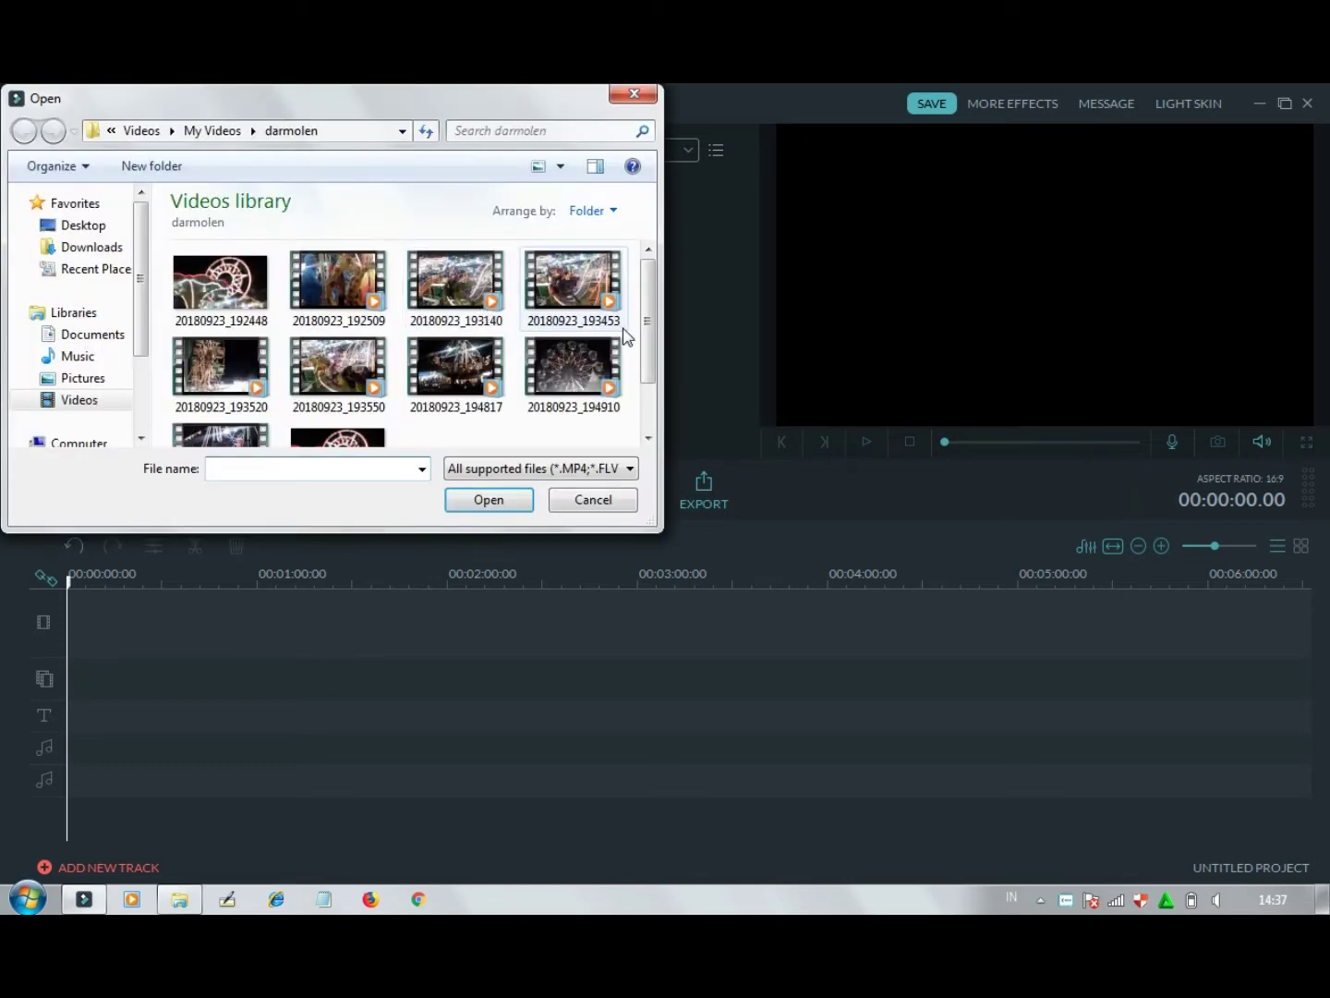
pyautogui.moveTo(649, 321); pyautogui.dragTo(654, 366)
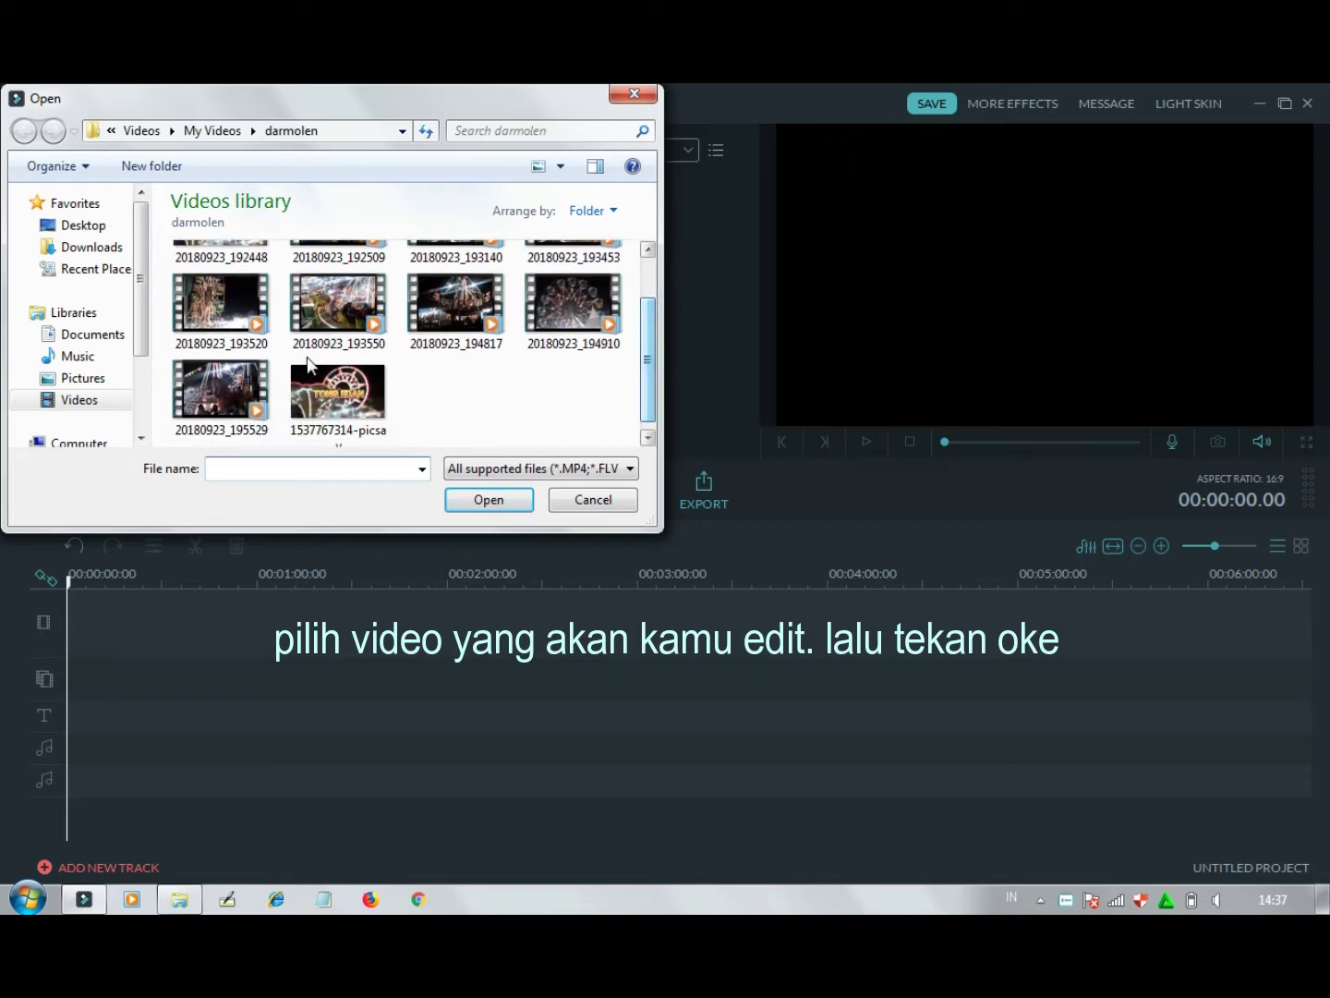
pyautogui.click(353, 315)
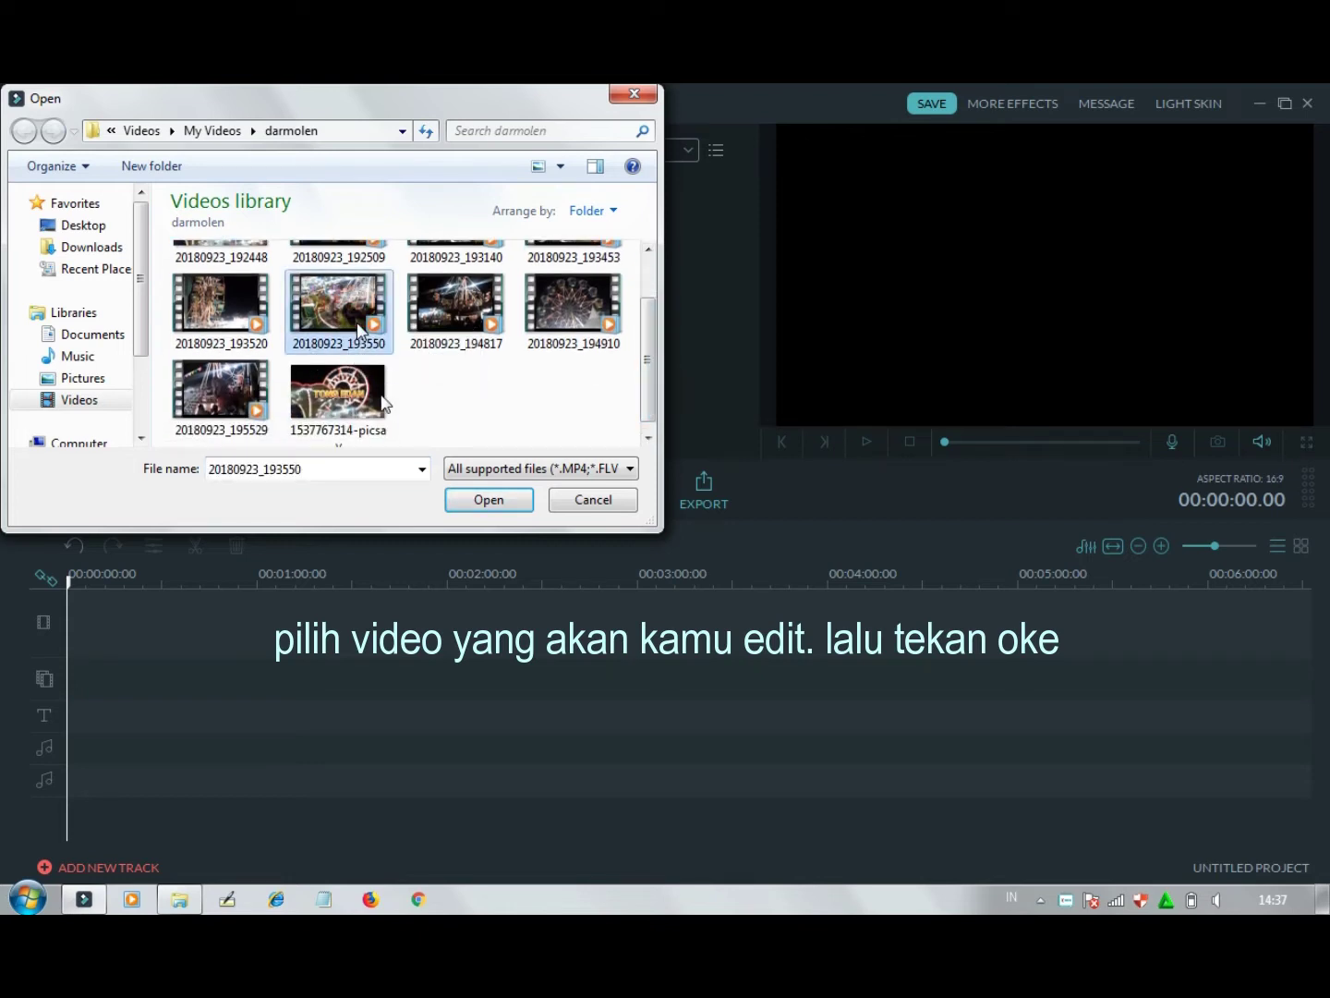
pyautogui.click(488, 500)
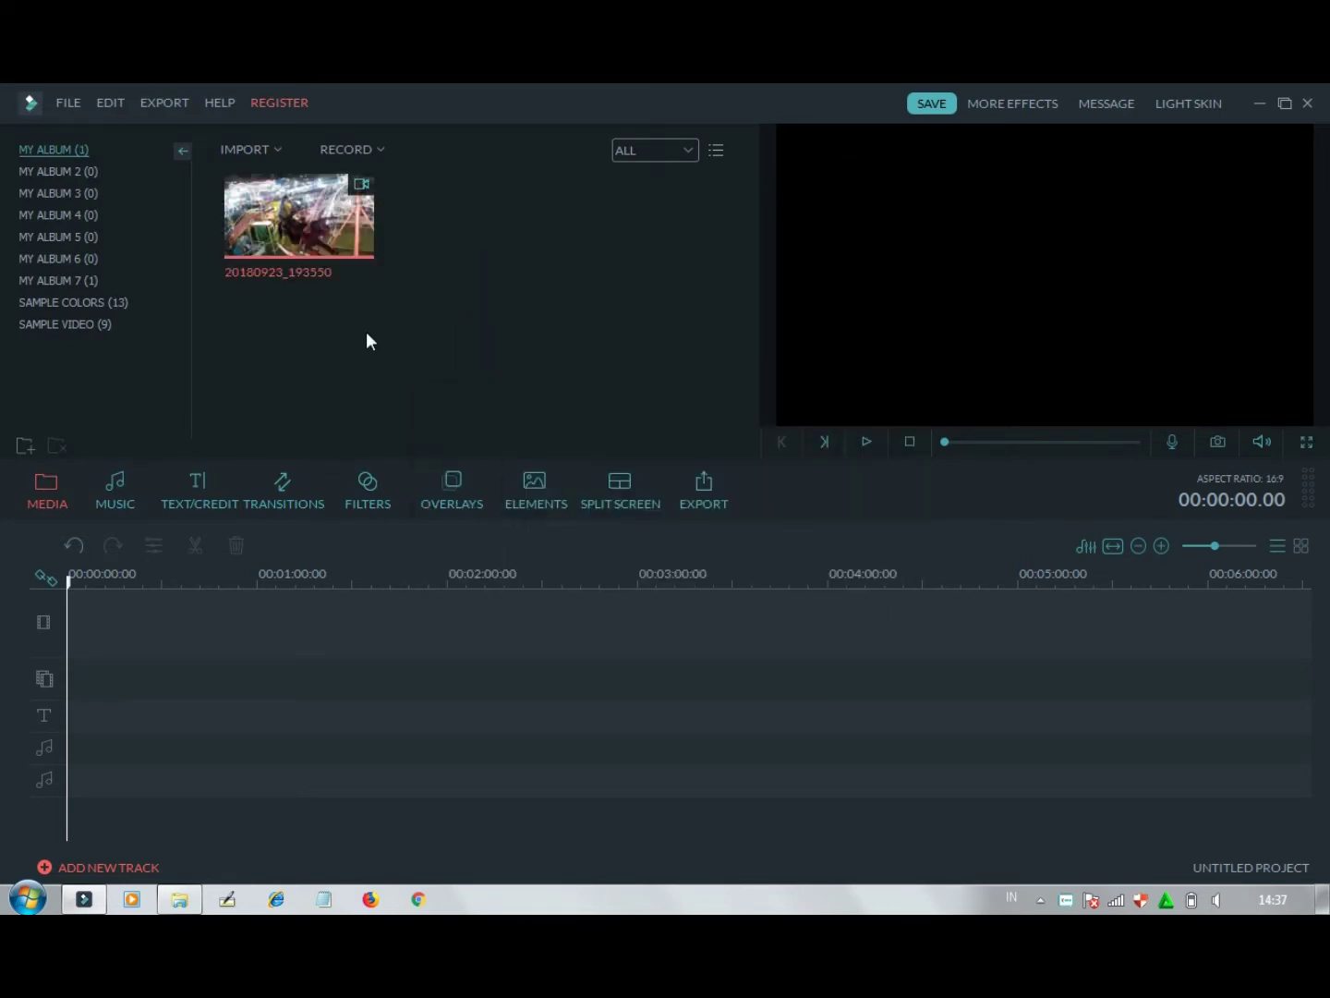
# Place the imported clip at the start of the video track and play its opening seconds.
pyautogui.click(352, 254)
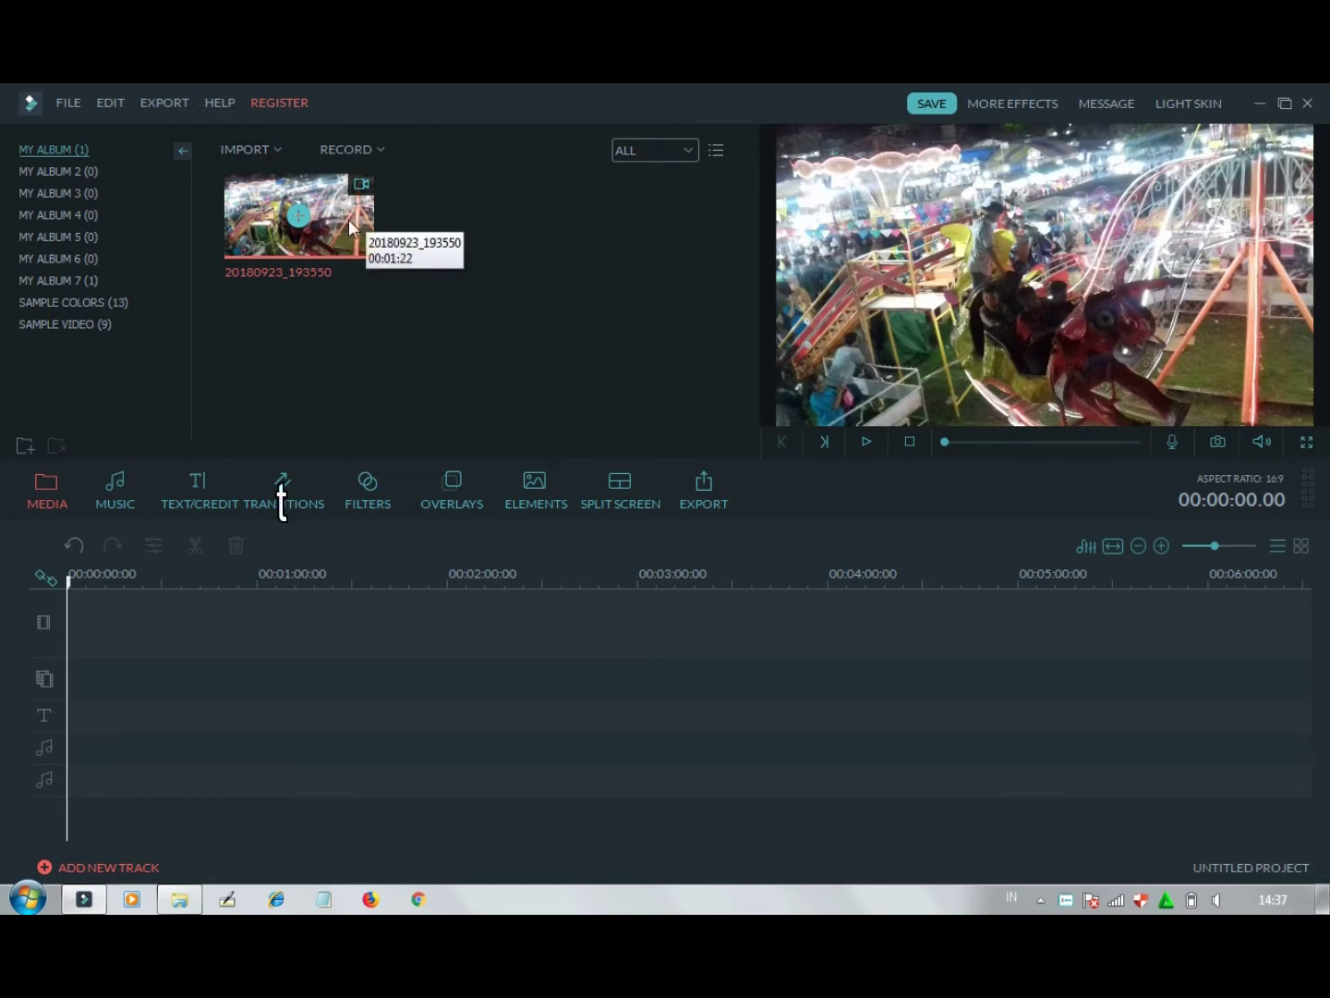
pyautogui.moveTo(349, 210); pyautogui.dragTo(179, 601)
pyautogui.click(866, 441)
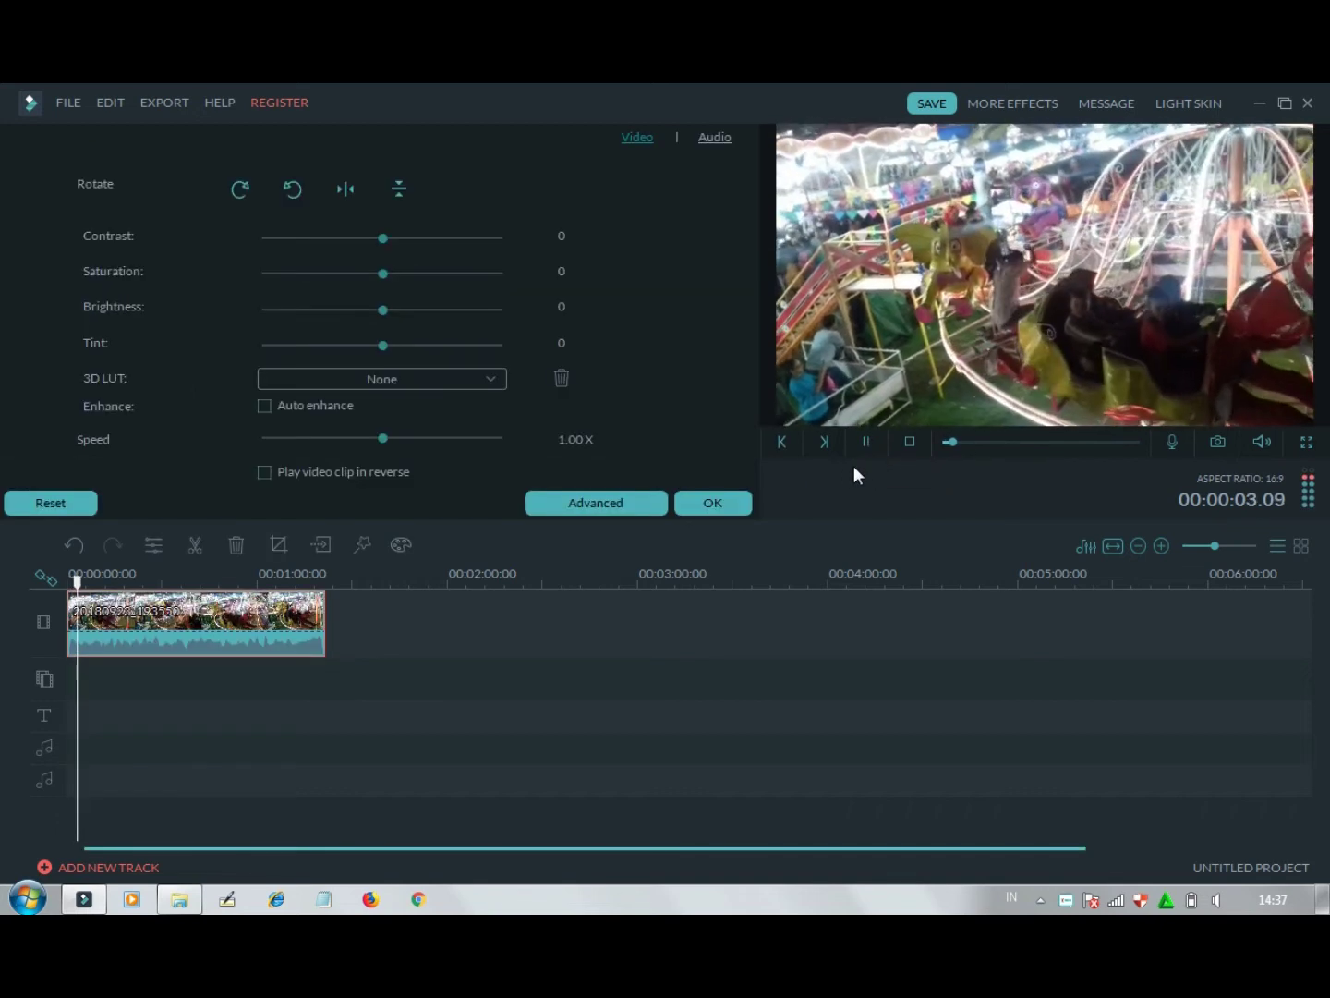
pyautogui.click(864, 444)
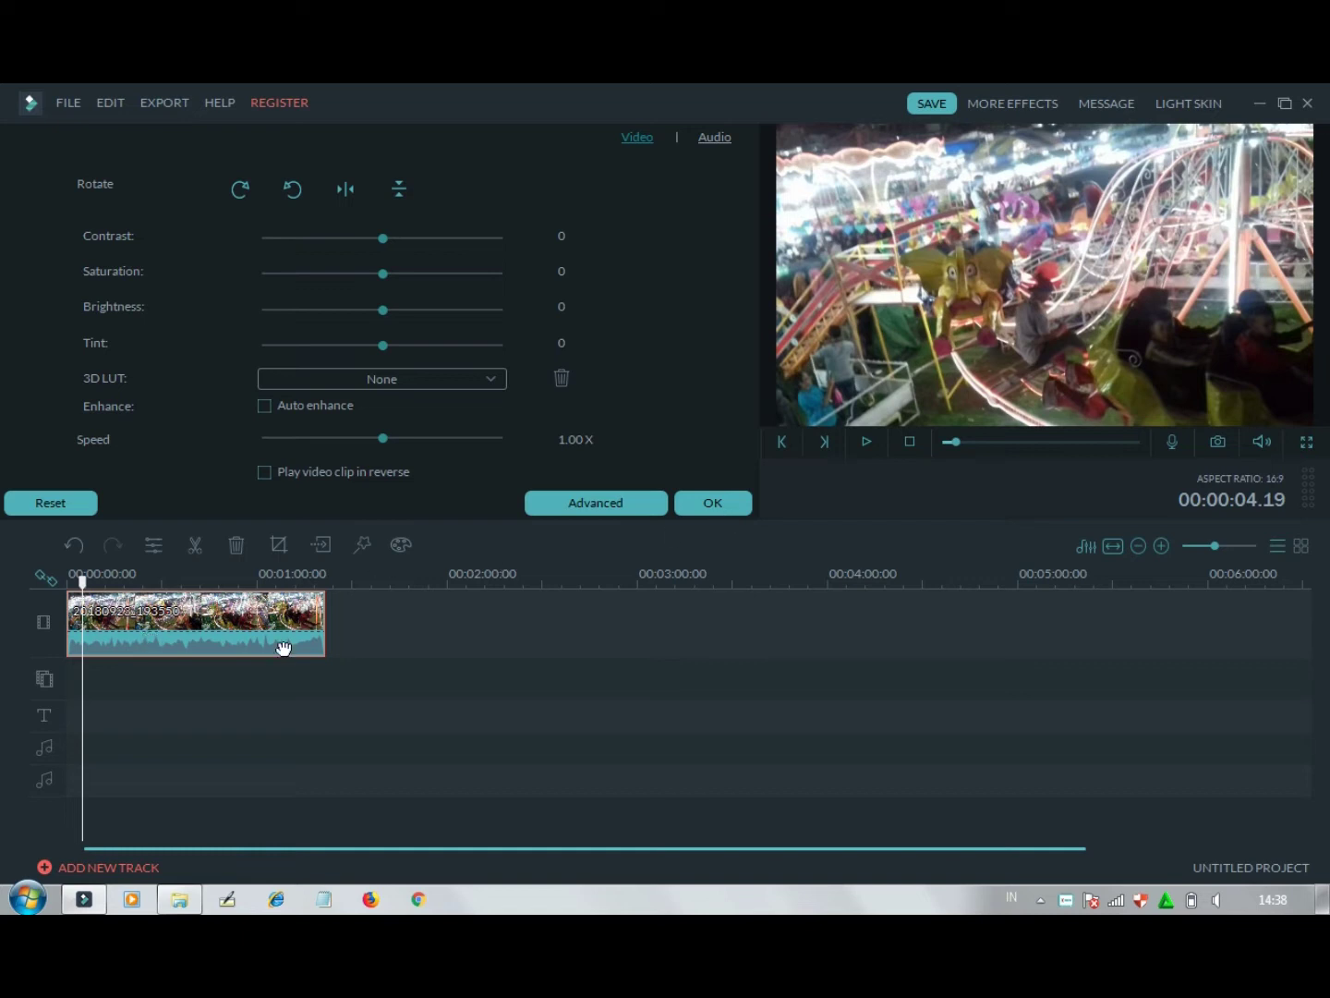
pyautogui.click(698, 510)
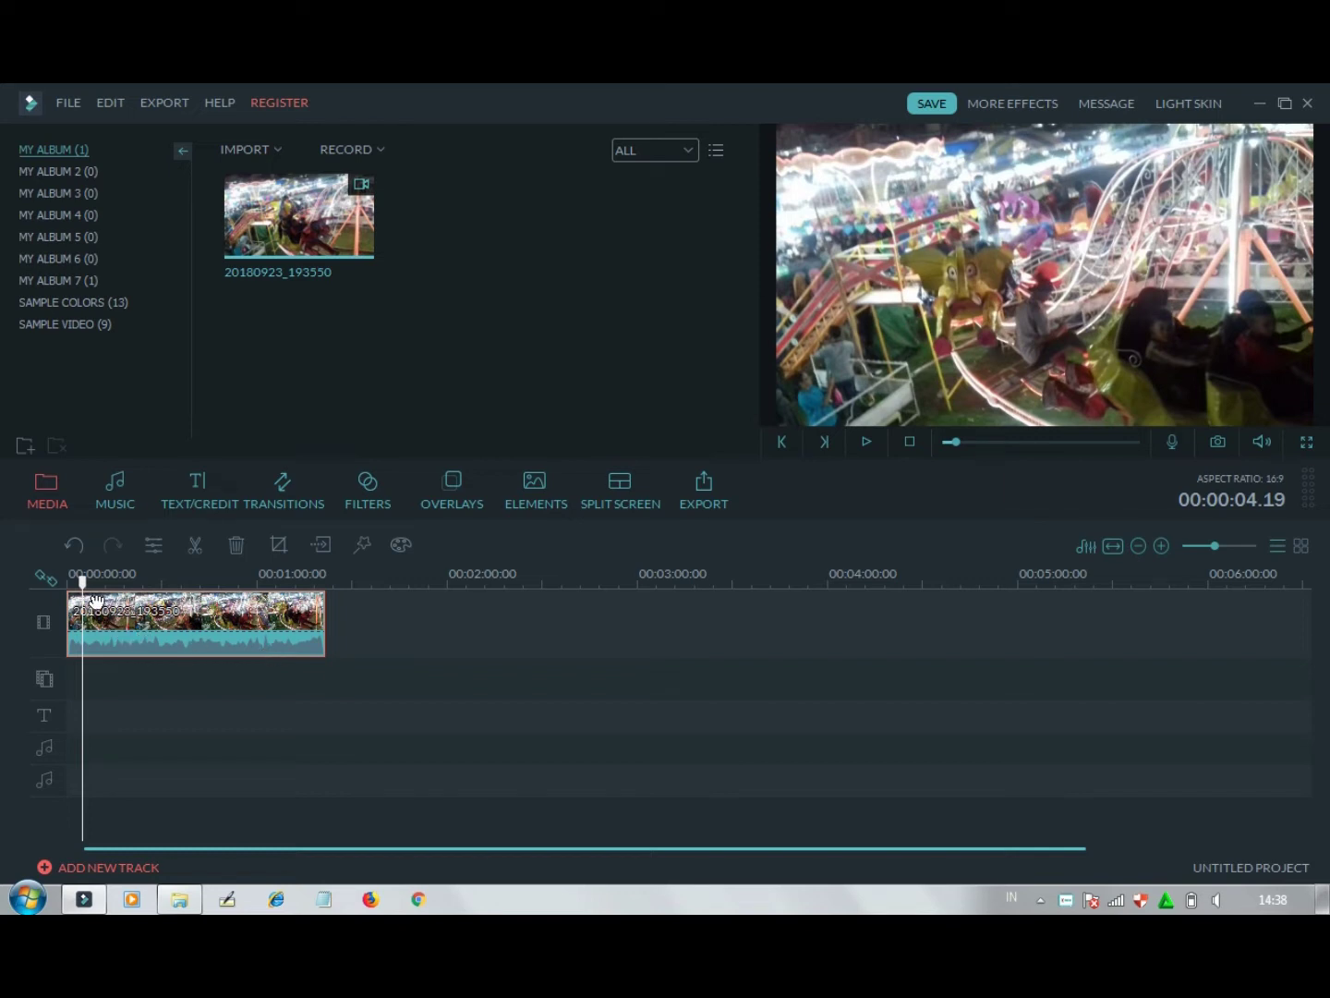
# Split the clip at 00:00:51.20 and delete the part after the cut.
pyautogui.moveTo(83, 582); pyautogui.dragTo(156, 582)
pyautogui.click(273, 617)
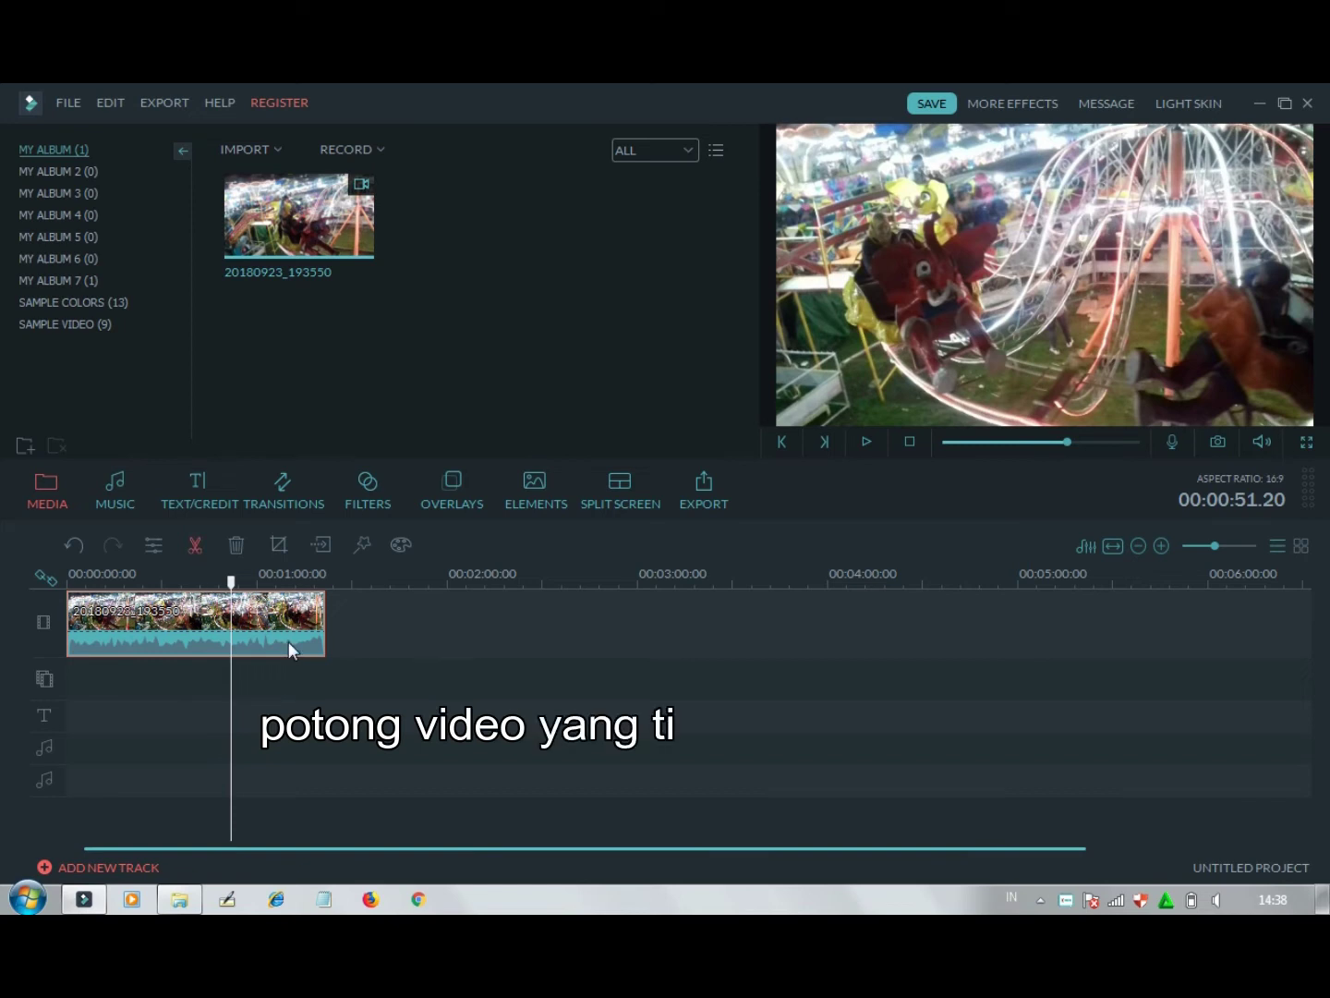
pyautogui.hotkey('ctrl', 'b')
pyautogui.rightClick(275, 626)
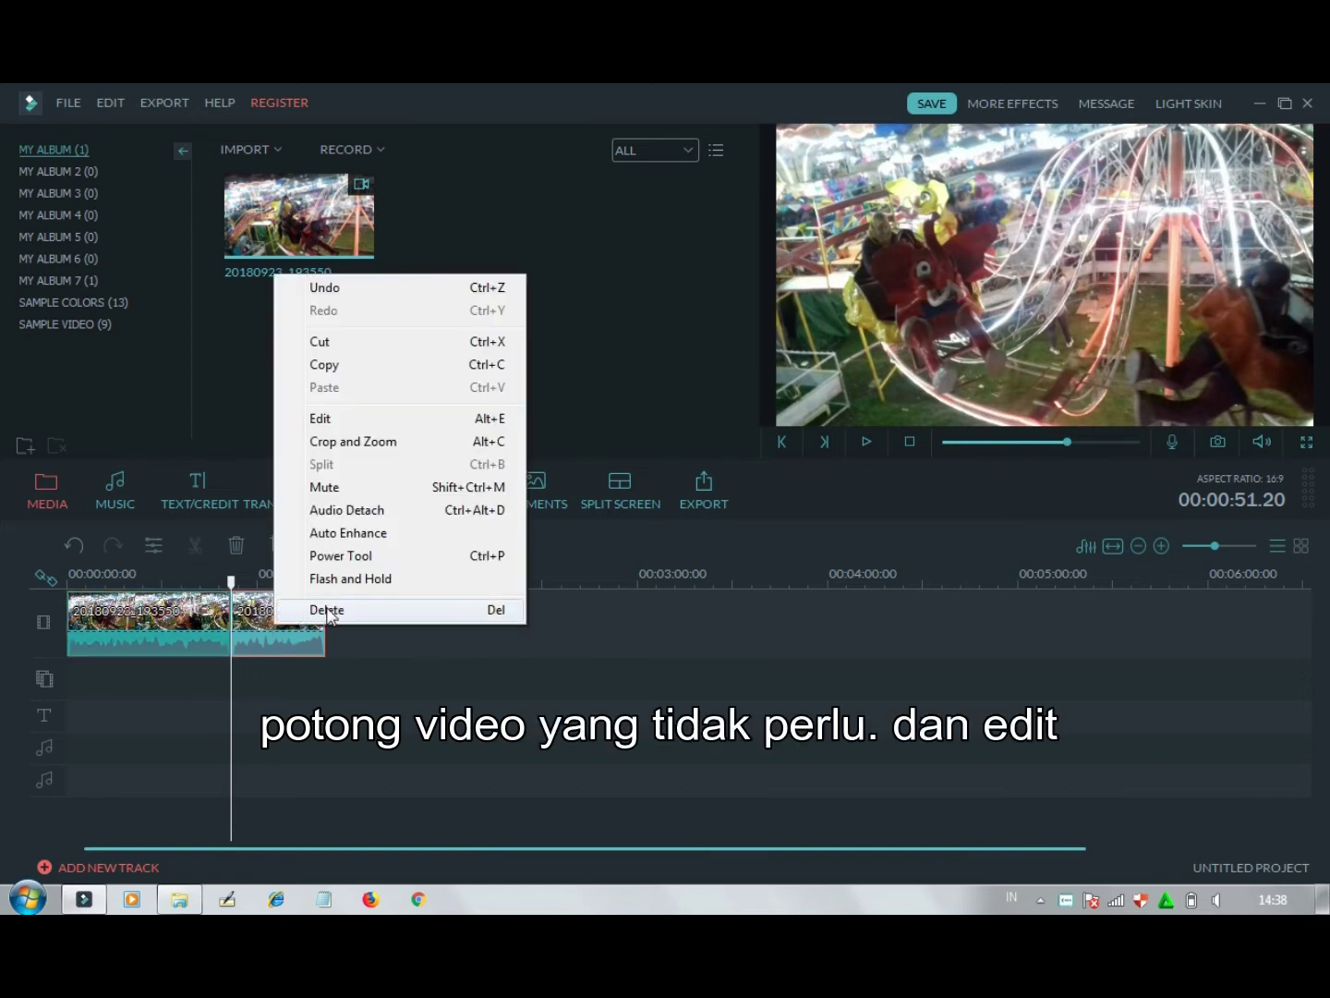
pyautogui.click(325, 610)
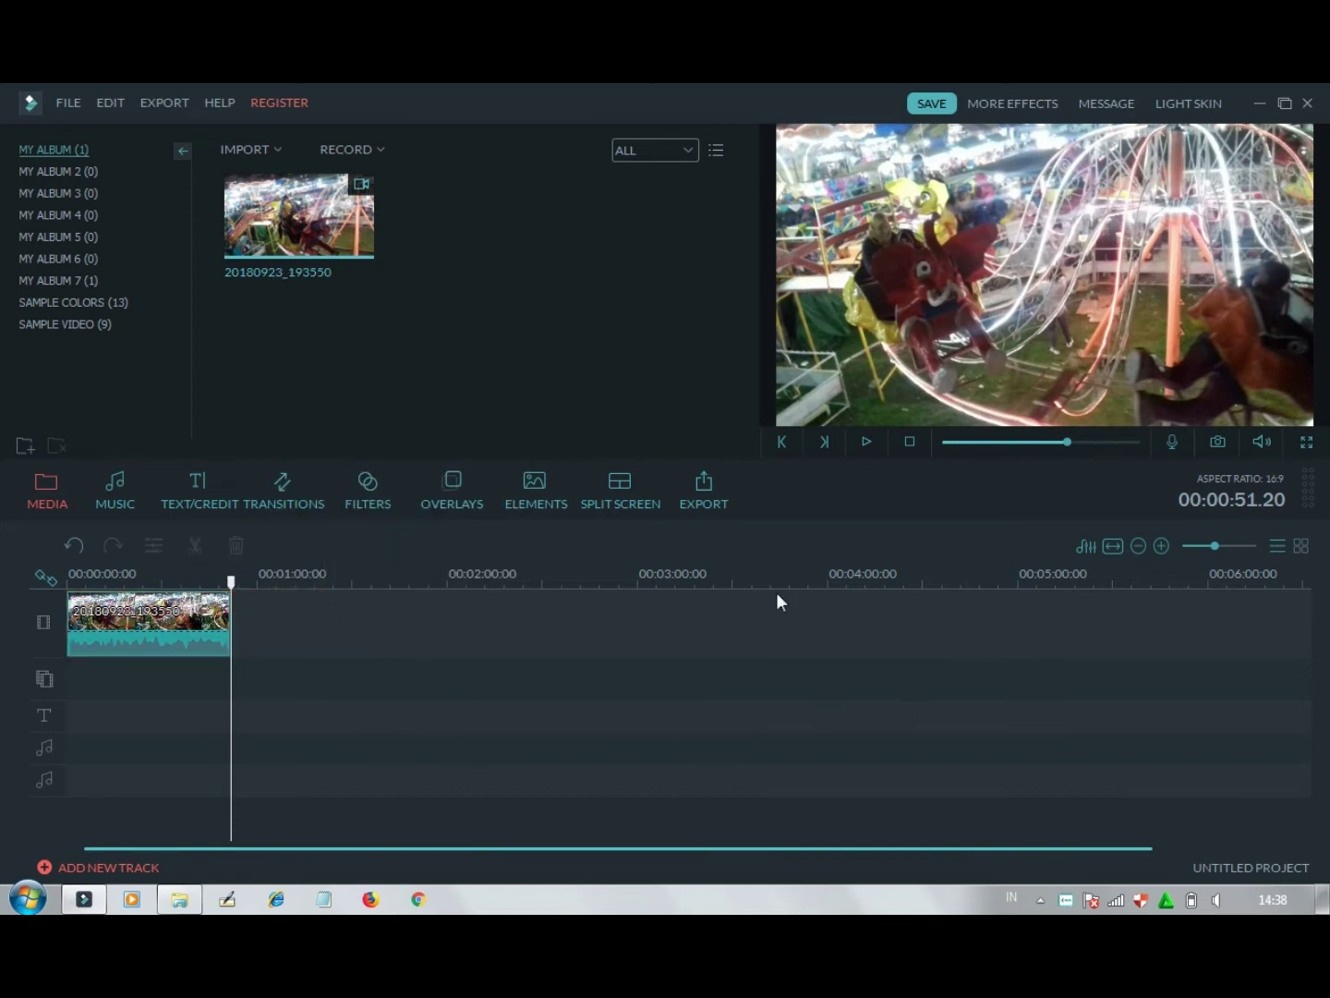
# Open the export settings for the trimmed video and choose the My Videos folder as the save location.
pyautogui.click(867, 444)
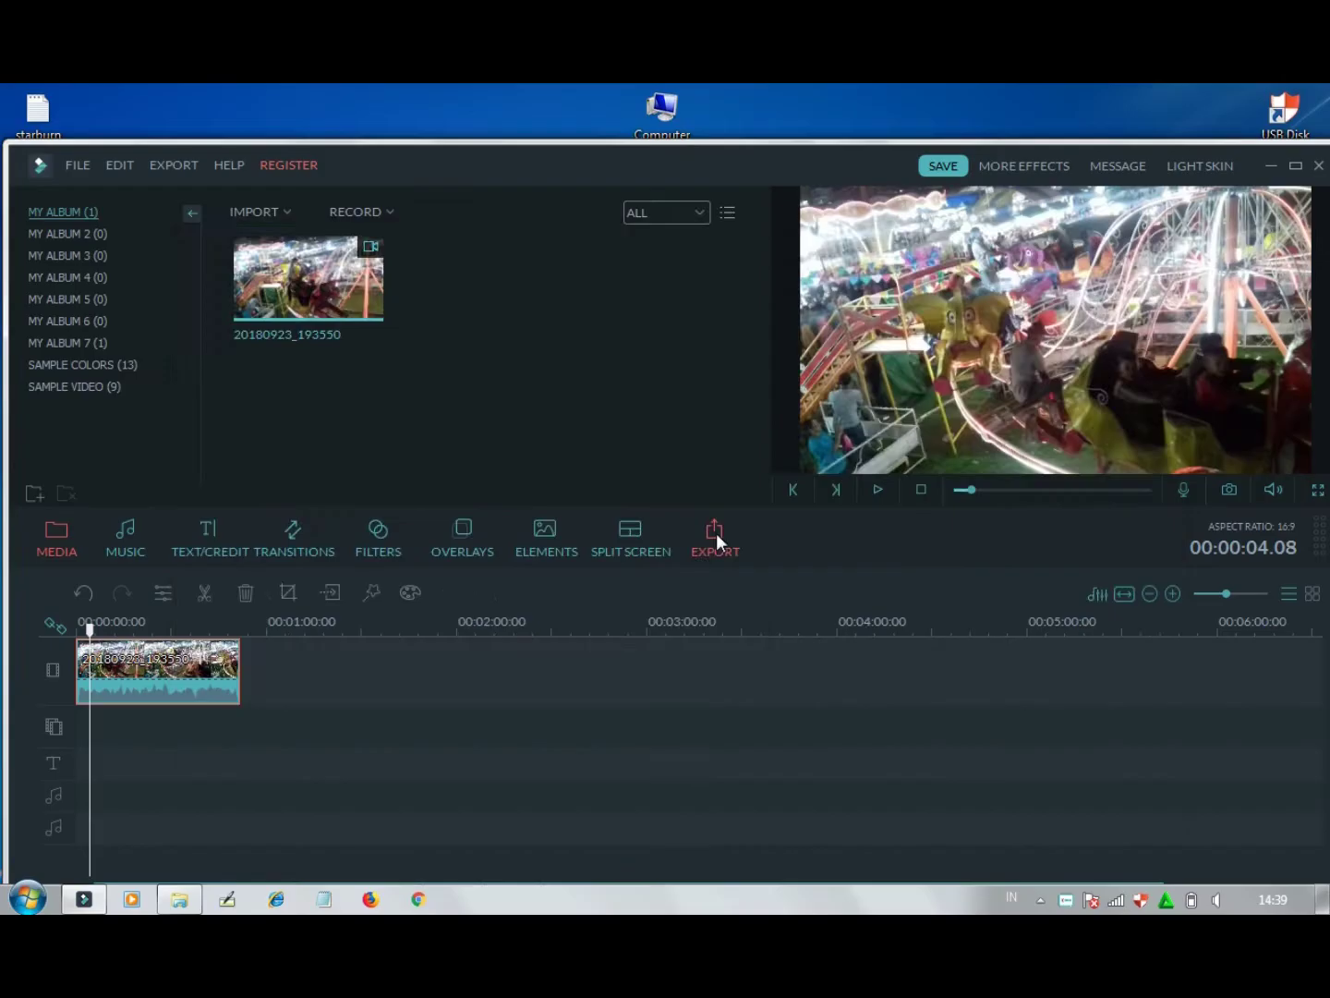
pyautogui.click(985, 490)
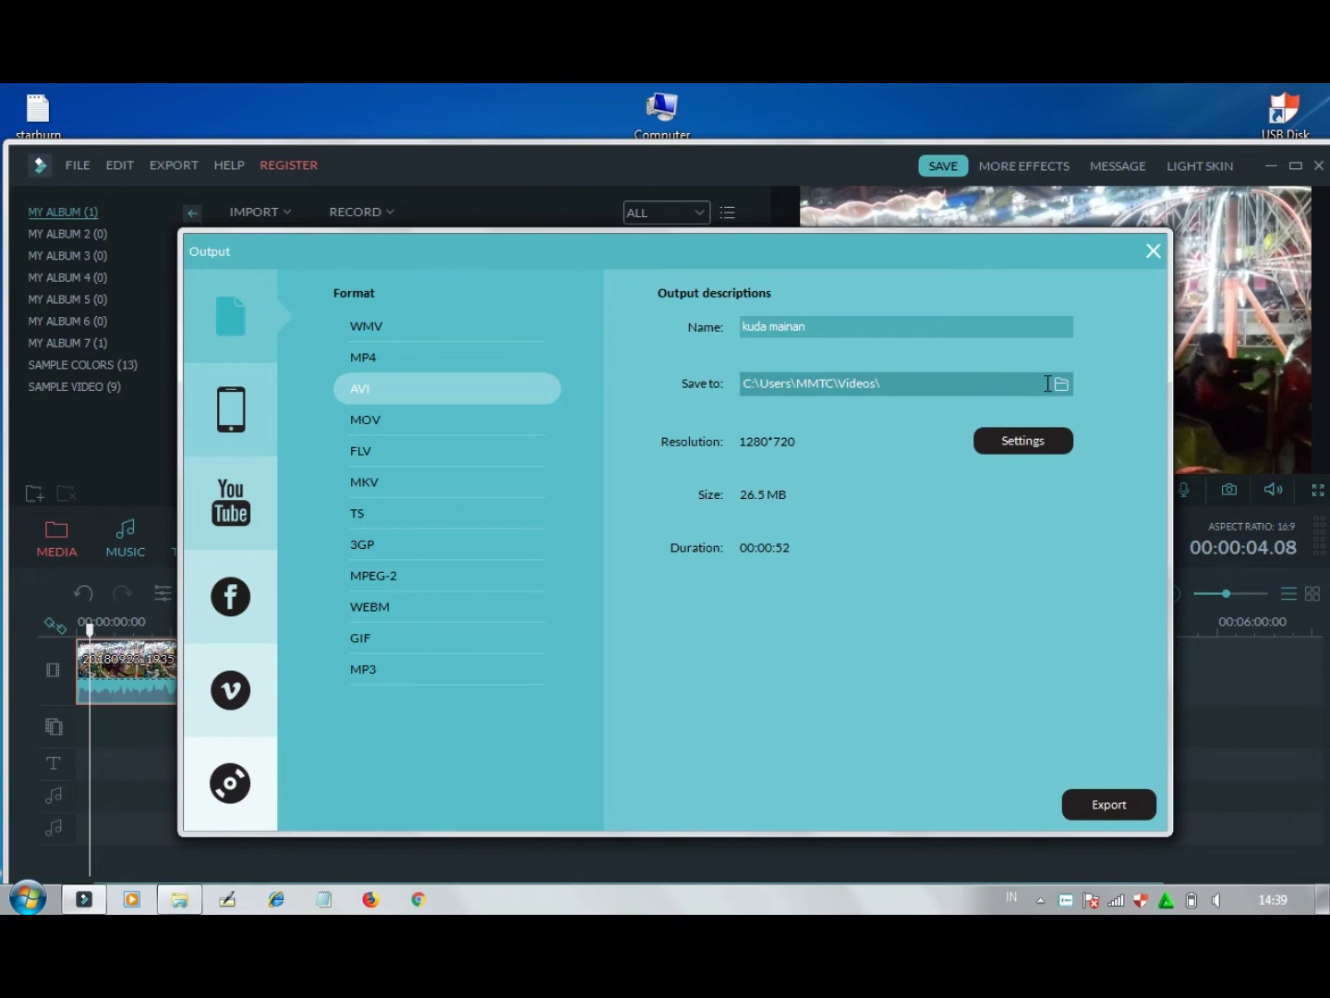
pyautogui.click(1059, 385)
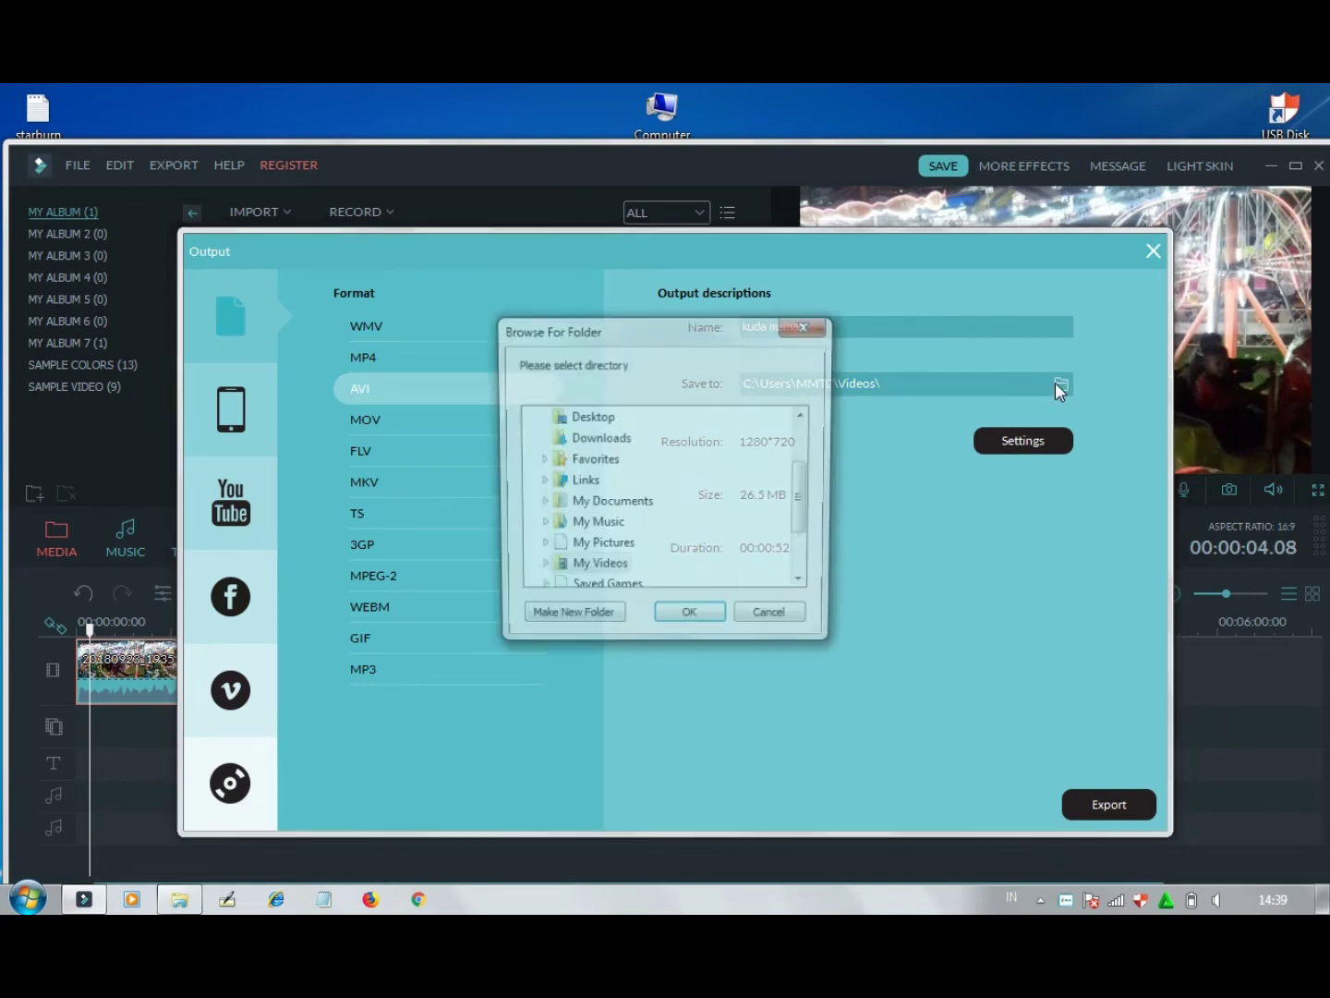
pyautogui.click(610, 570)
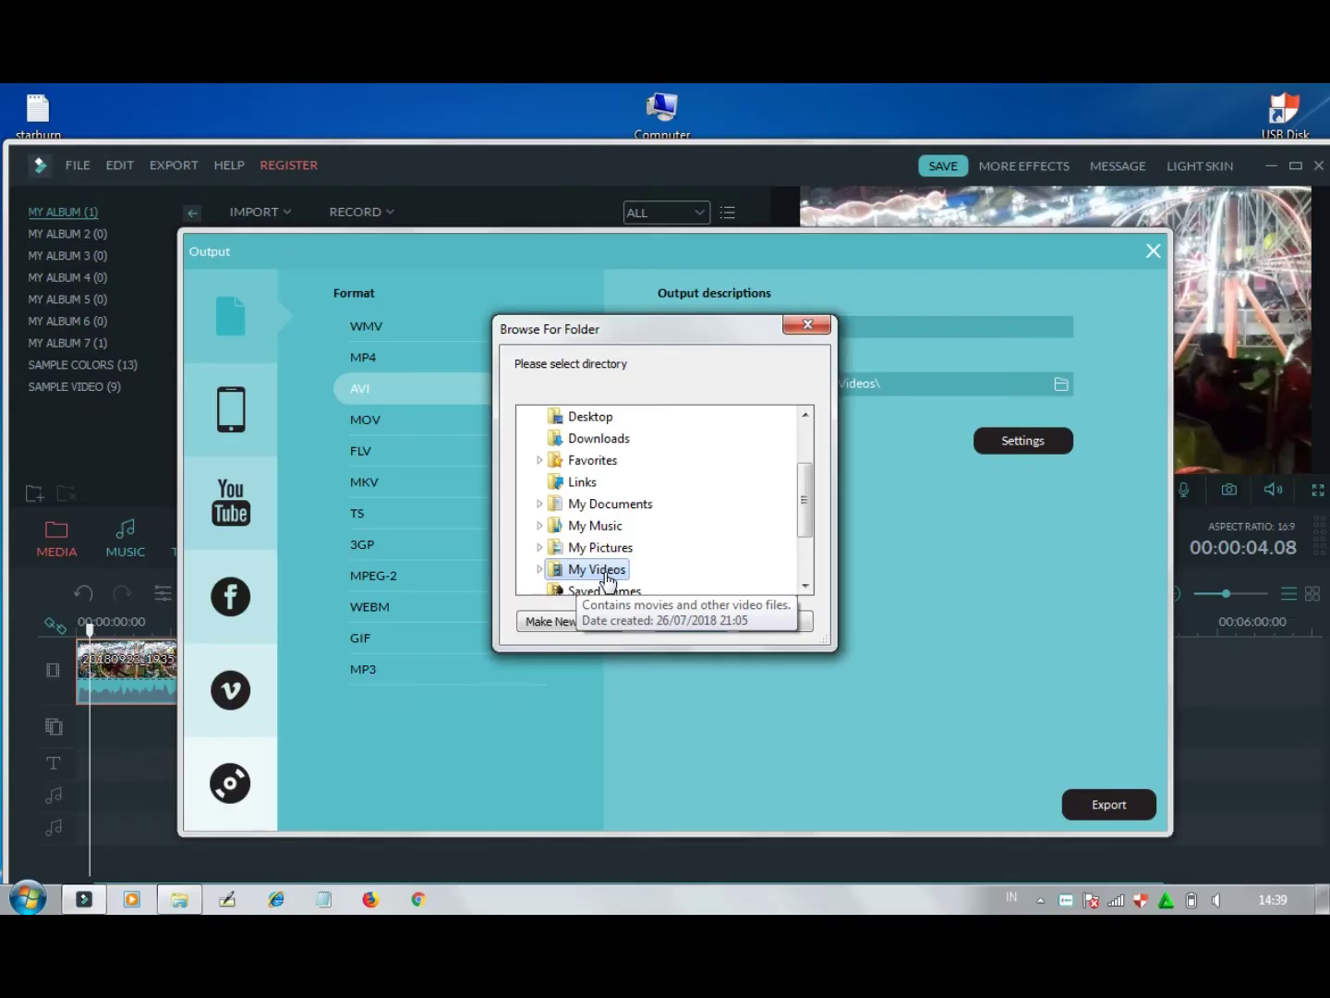
pyautogui.doubleClick(603, 571)
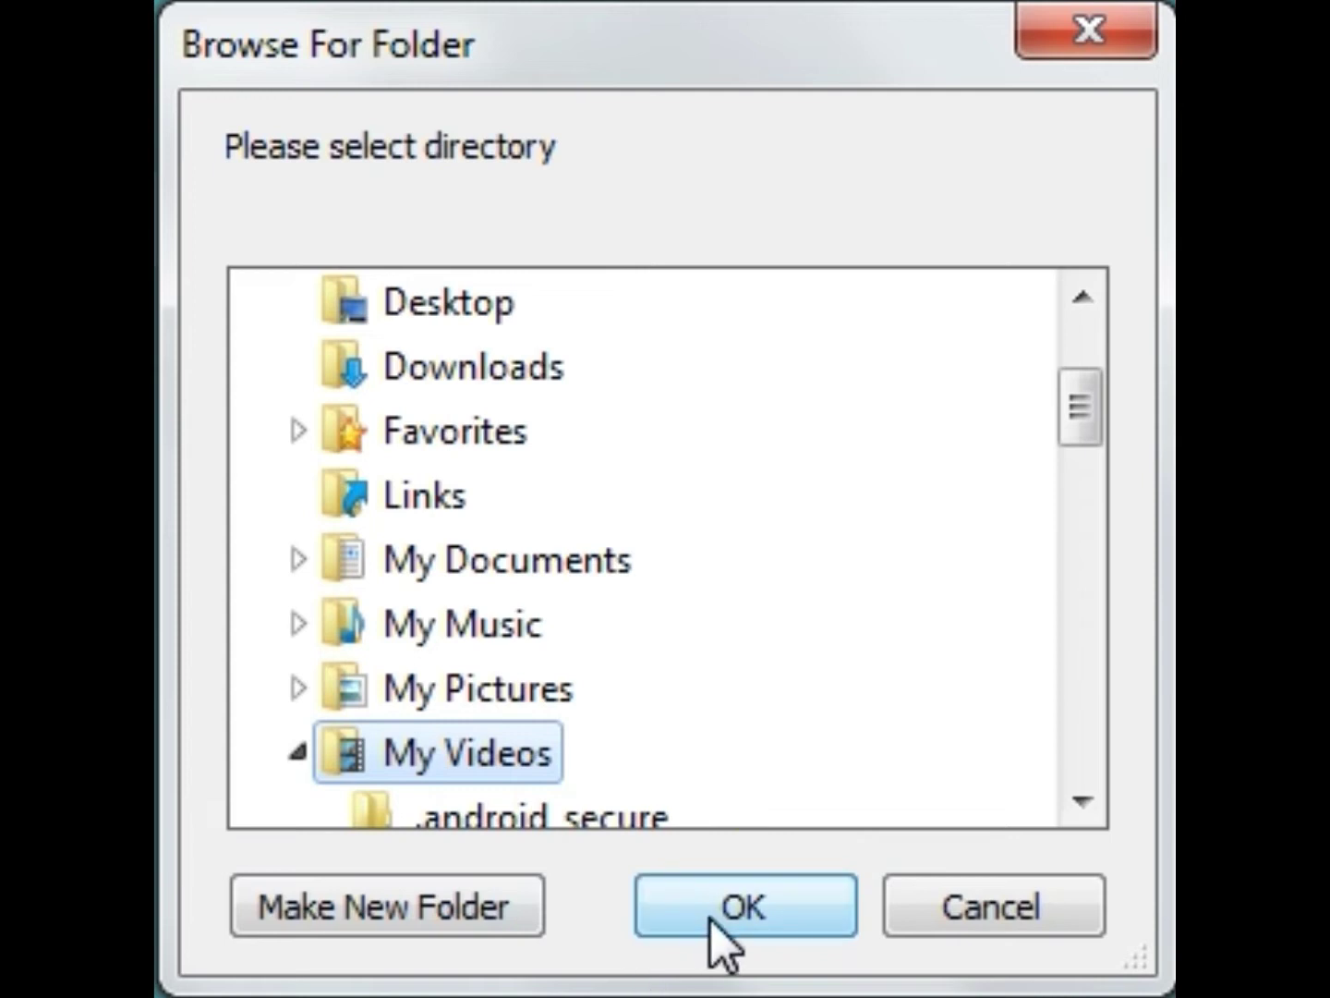
pyautogui.click(717, 910)
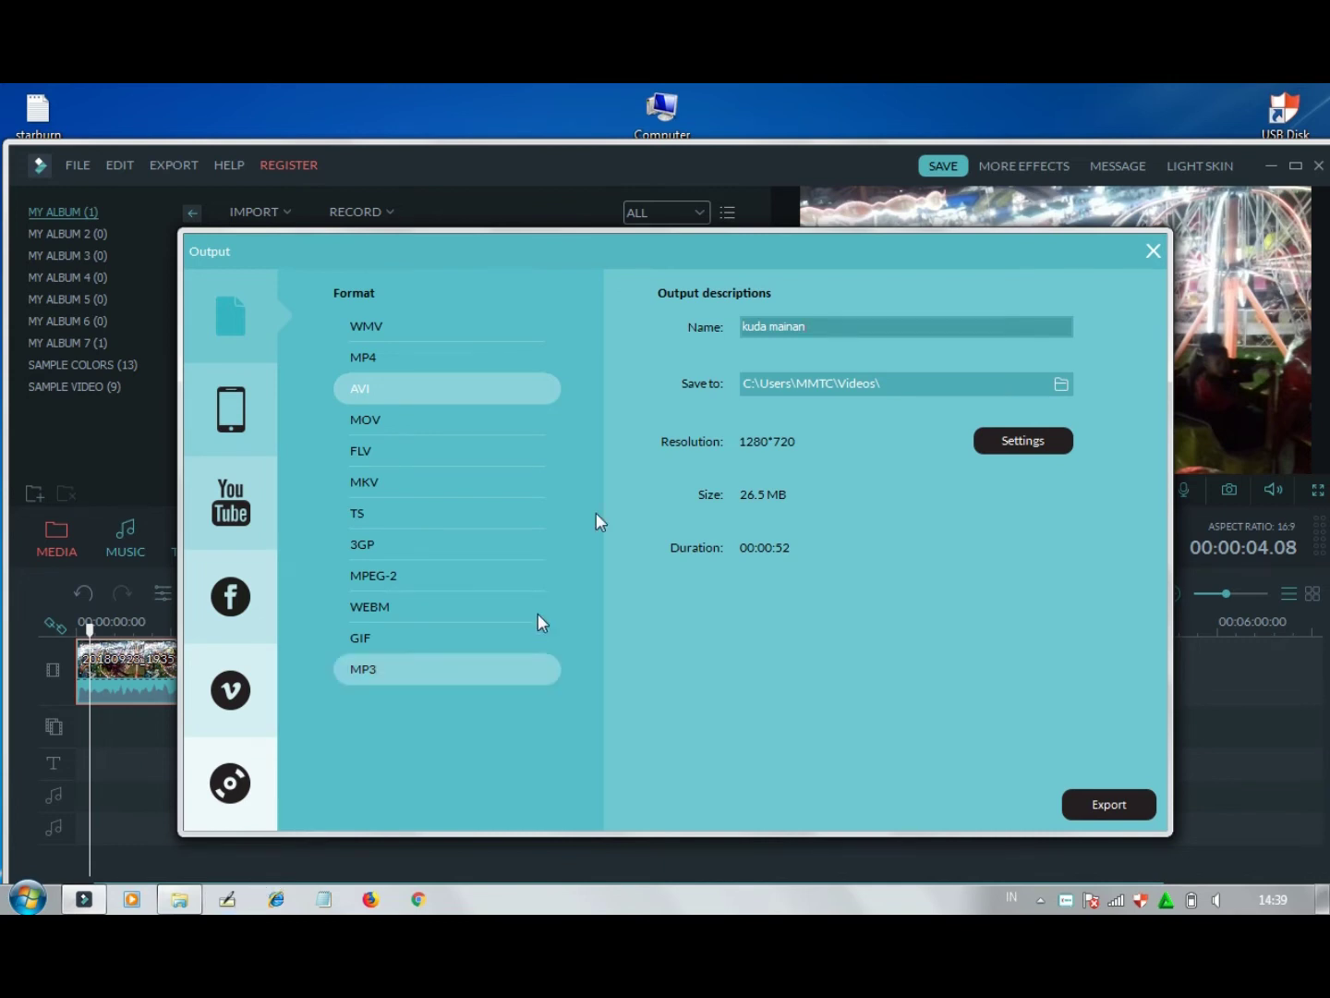
# Name the output file "kuda mainan 2".
pyautogui.press('BackSpace')
pyautogui.press('BackSpace')
pyautogui.press('BackSpace')
pyautogui.press('BackSpace')
pyautogui.press('BackSpace')
pyautogui.press('BackSpace')
pyautogui.press('BackSpace')
pyautogui.press('BackSpace')
pyautogui.press('BackSpace')
pyautogui.press('BackSpace')
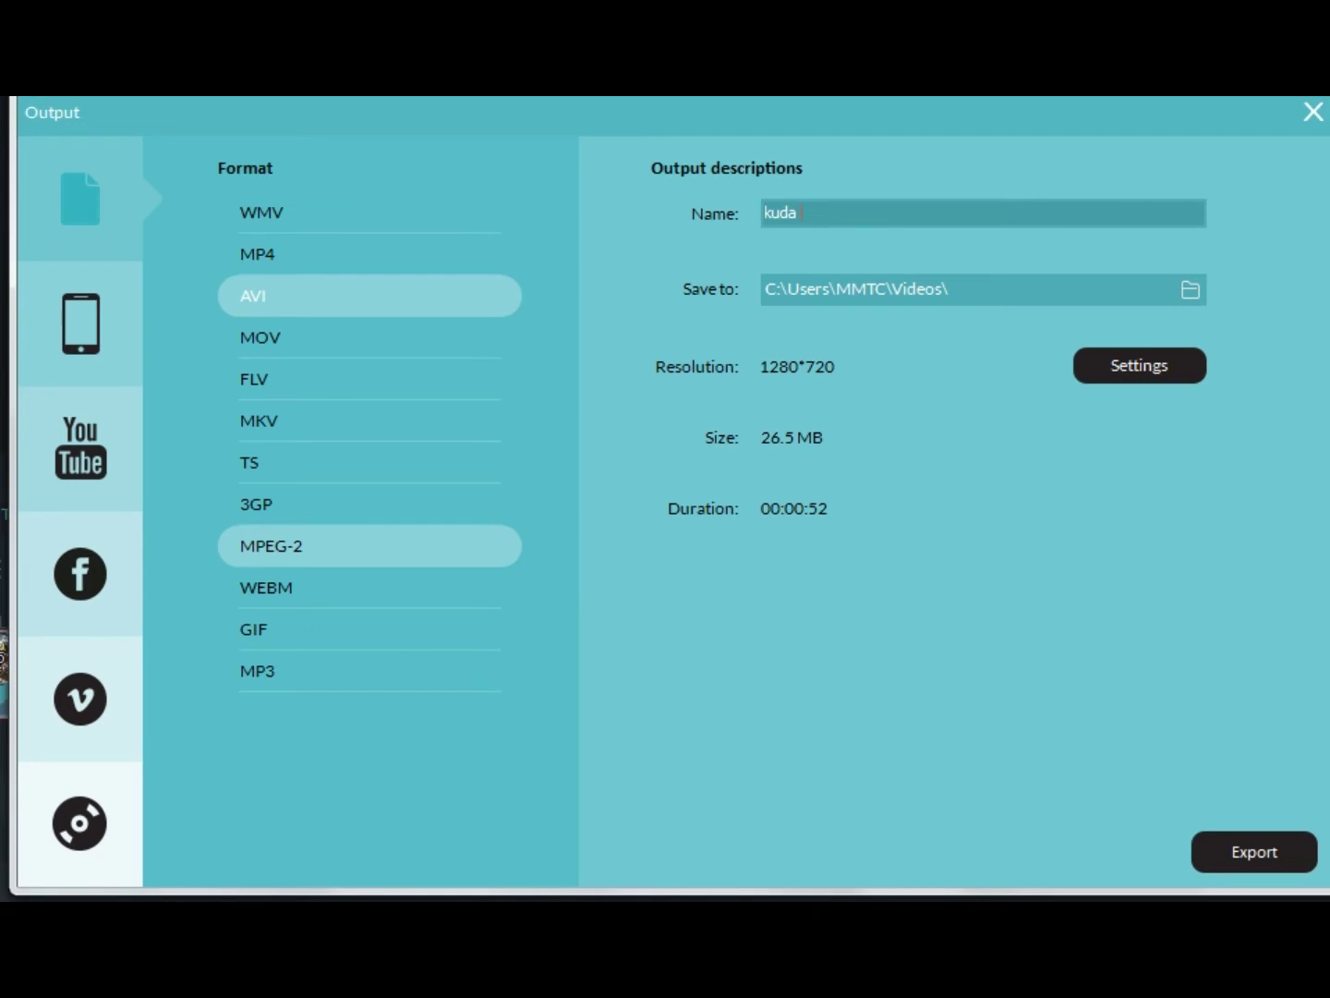
pyautogui.write('kuda mai')
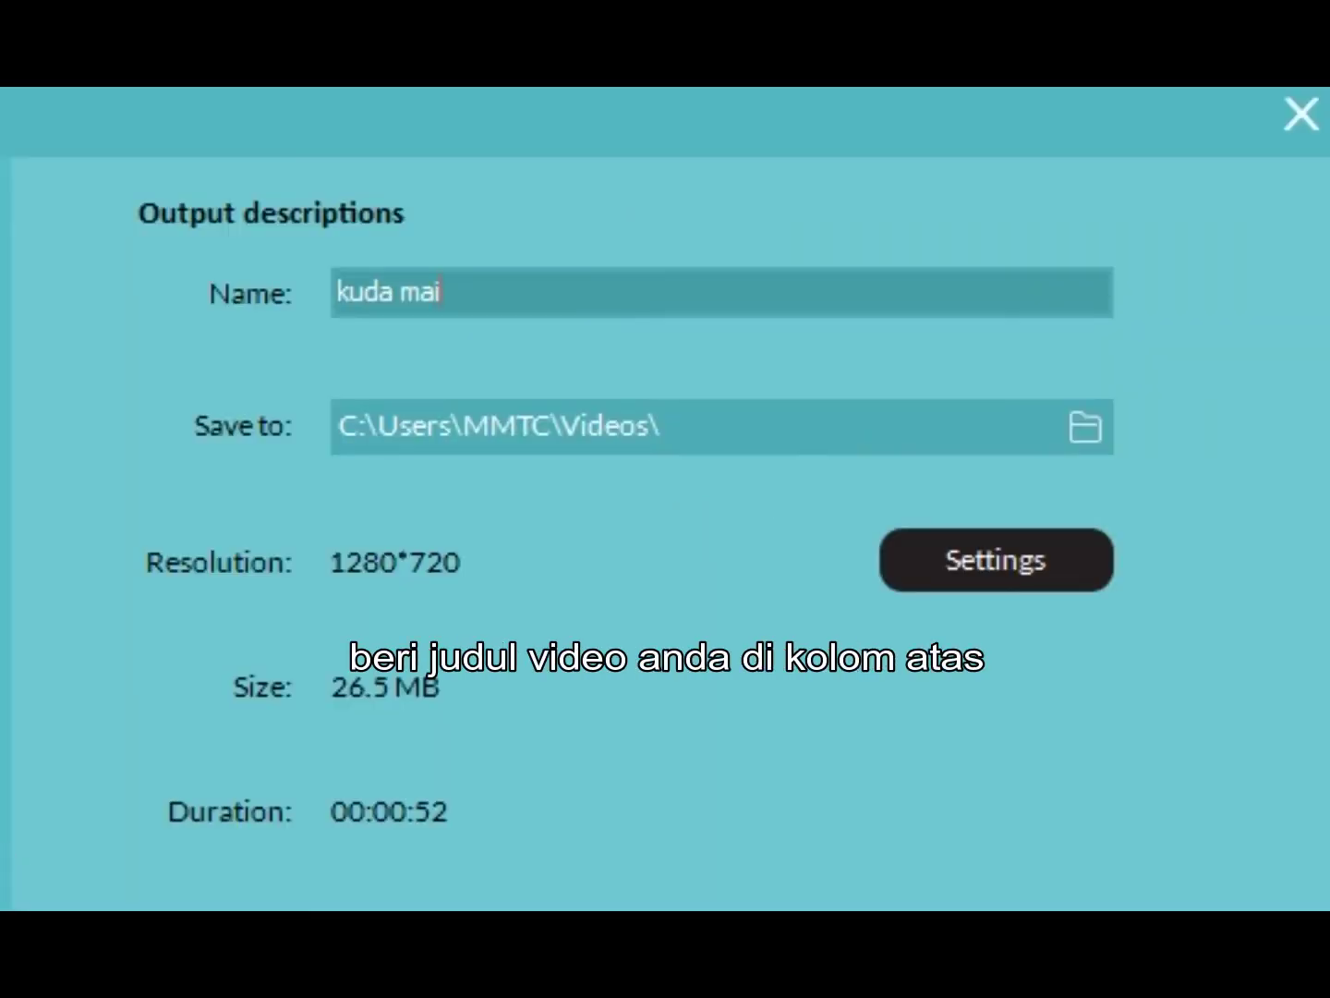
pyautogui.write('nan')
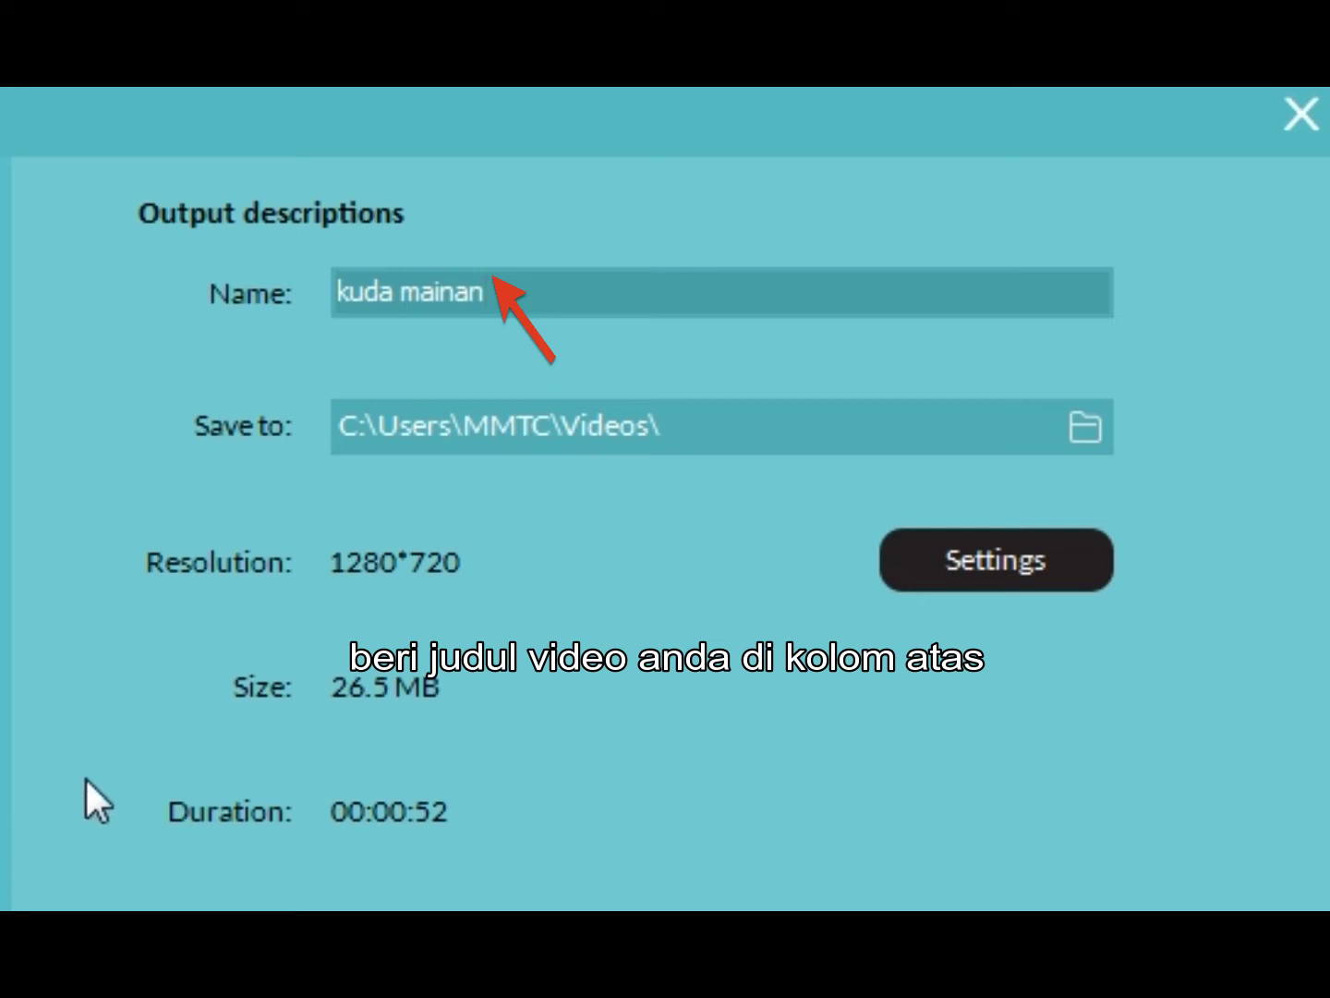
pyautogui.write(' 2')
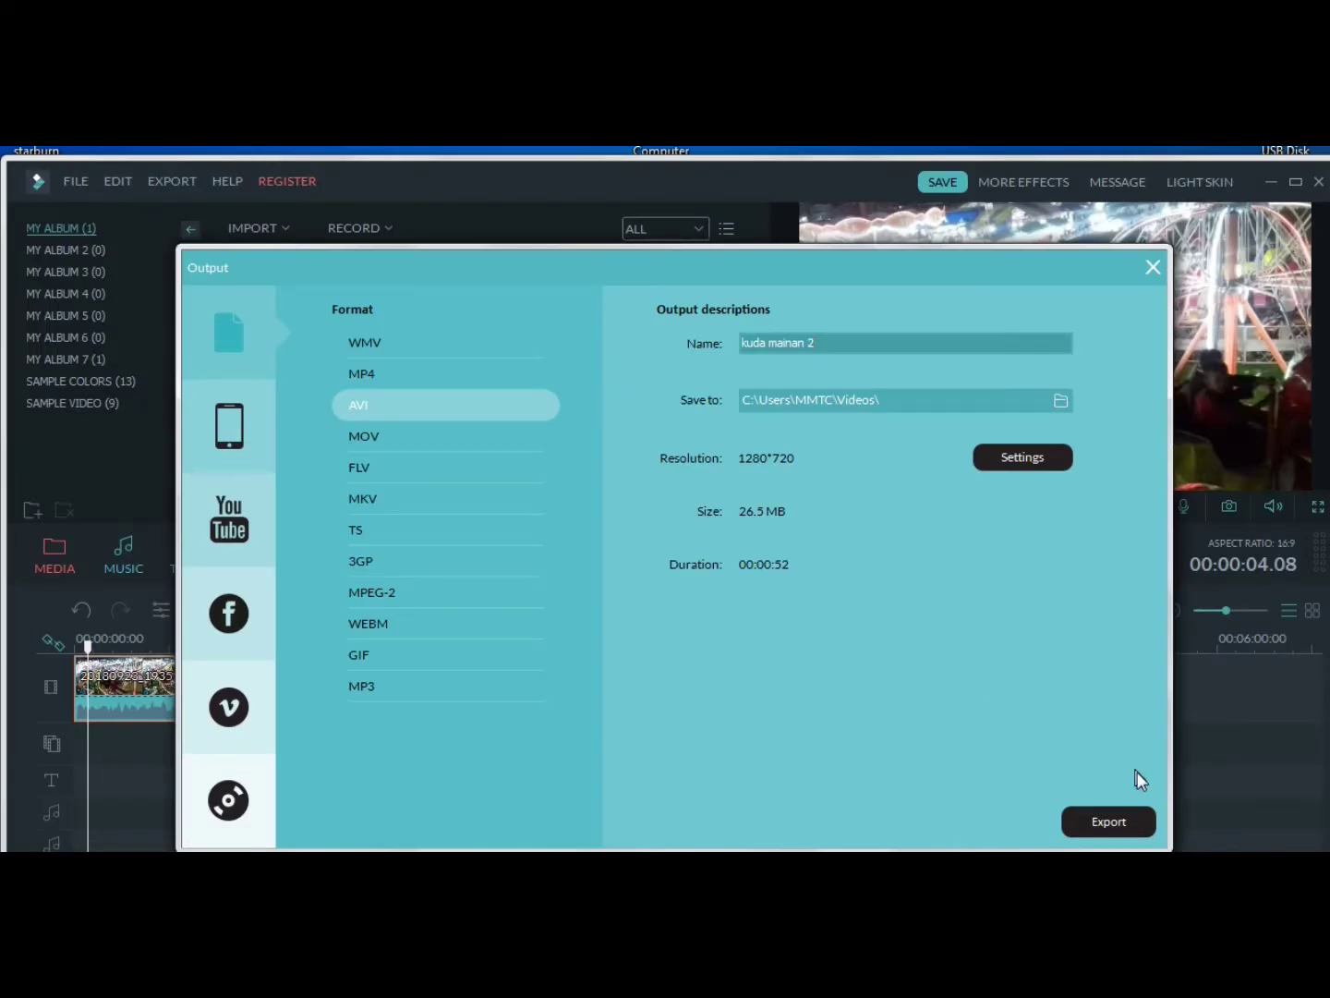
# Try to export the video with the unregistered trial version and cancel the running conversion.
pyautogui.click(1135, 824)
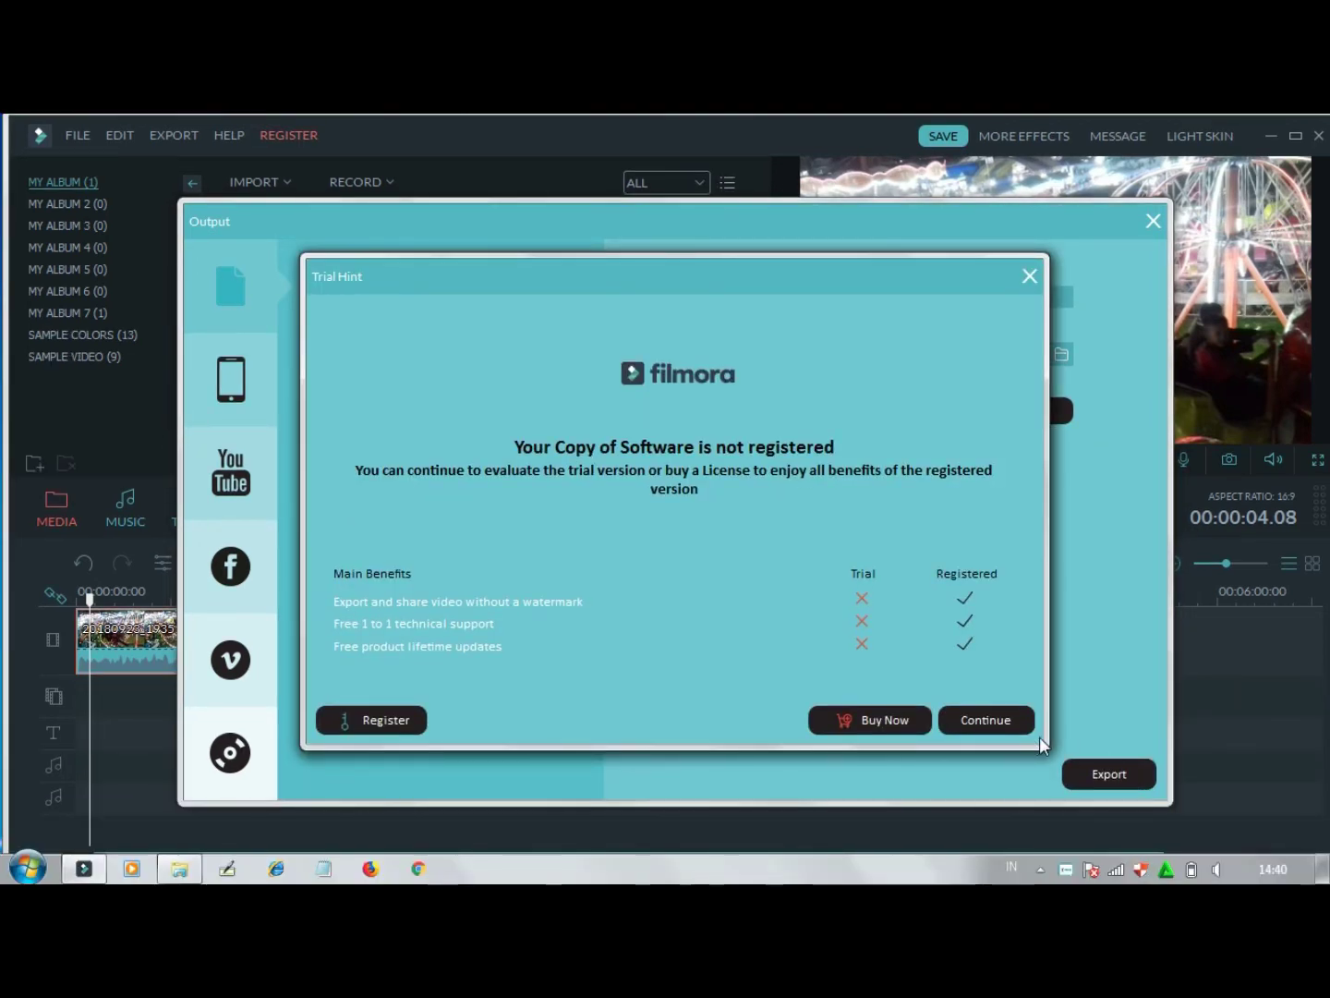
pyautogui.click(991, 725)
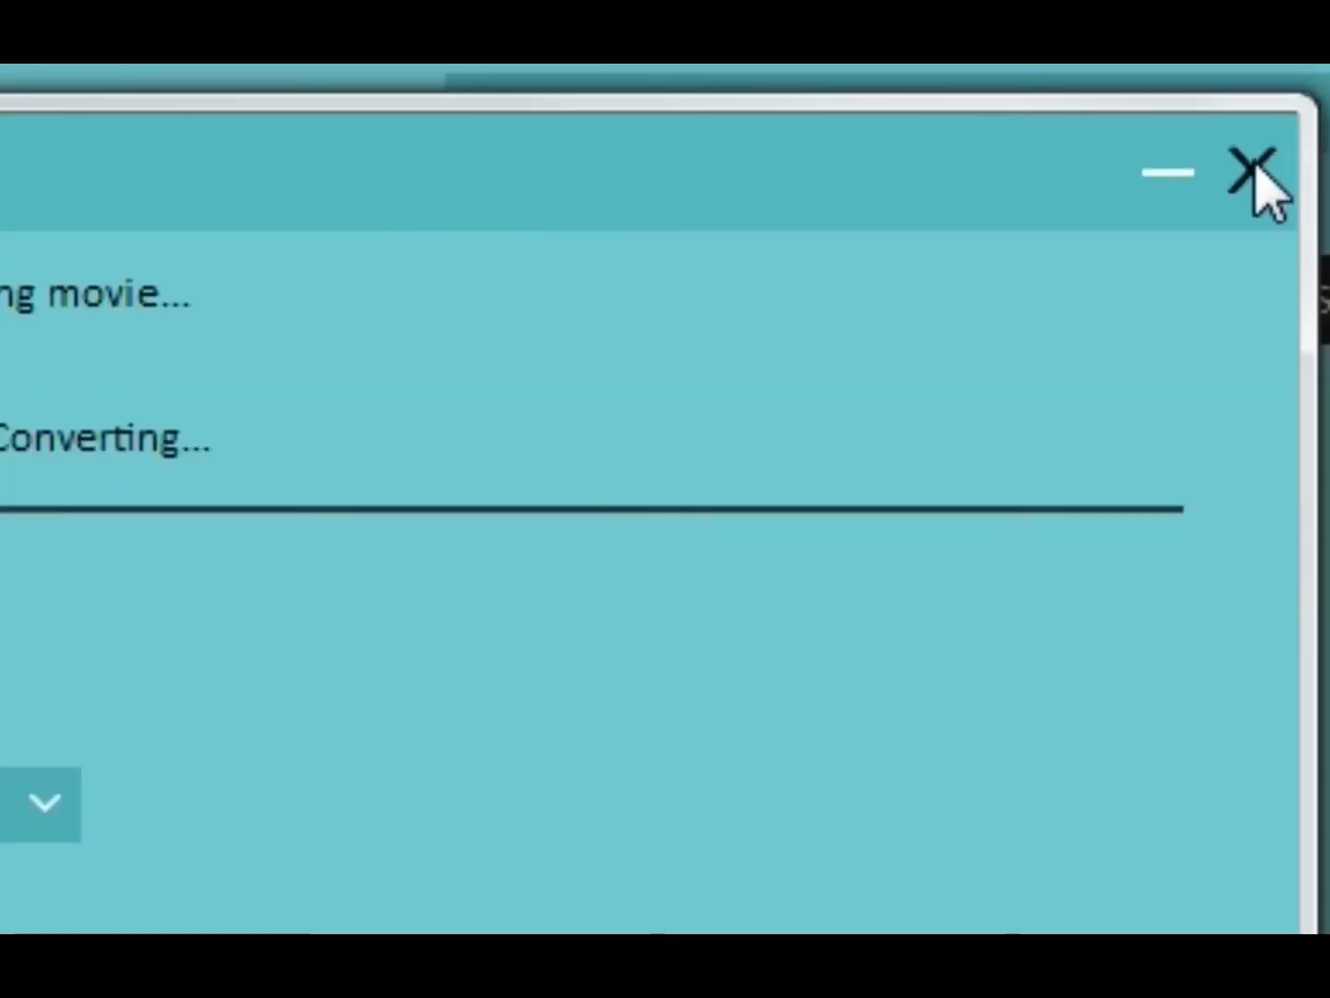
pyautogui.click(1255, 170)
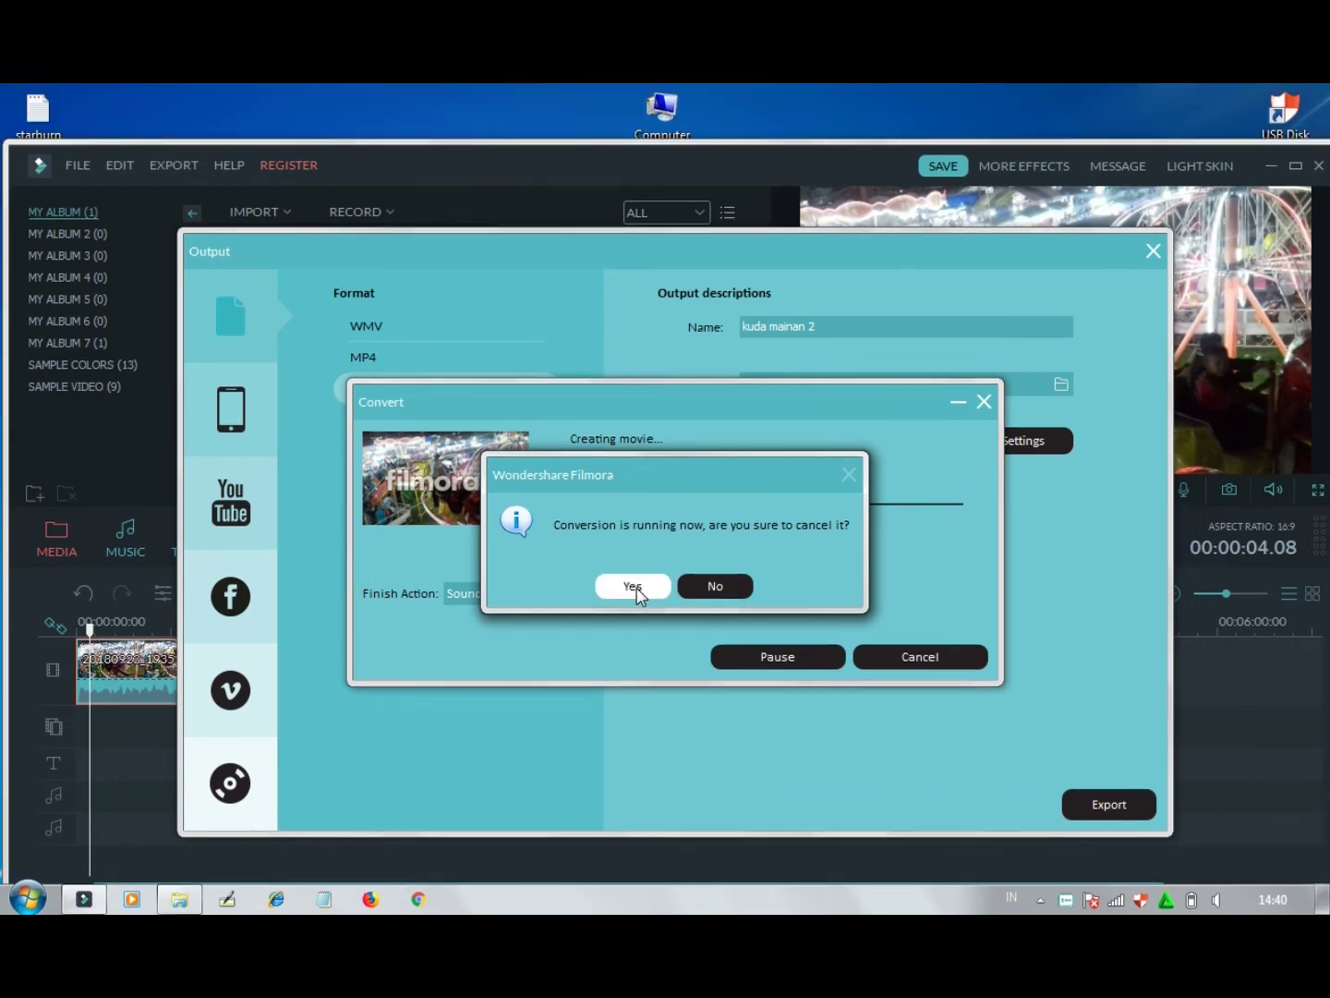
pyautogui.click(634, 557)
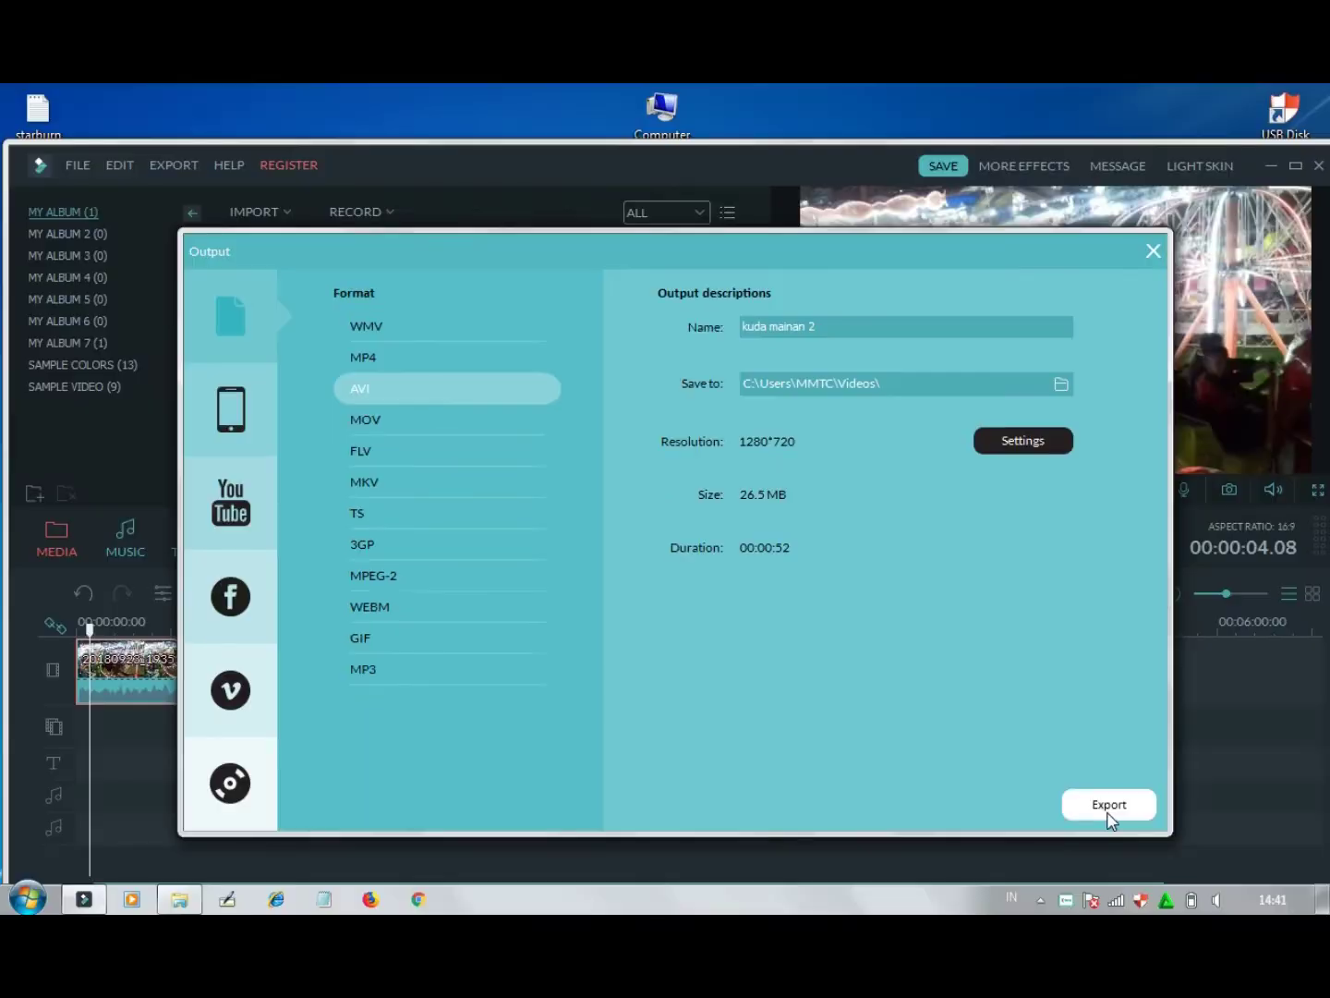
# Restart the export to reach the software registration form, and open the starburn text file from the desktop.
pyautogui.click(1247, 863)
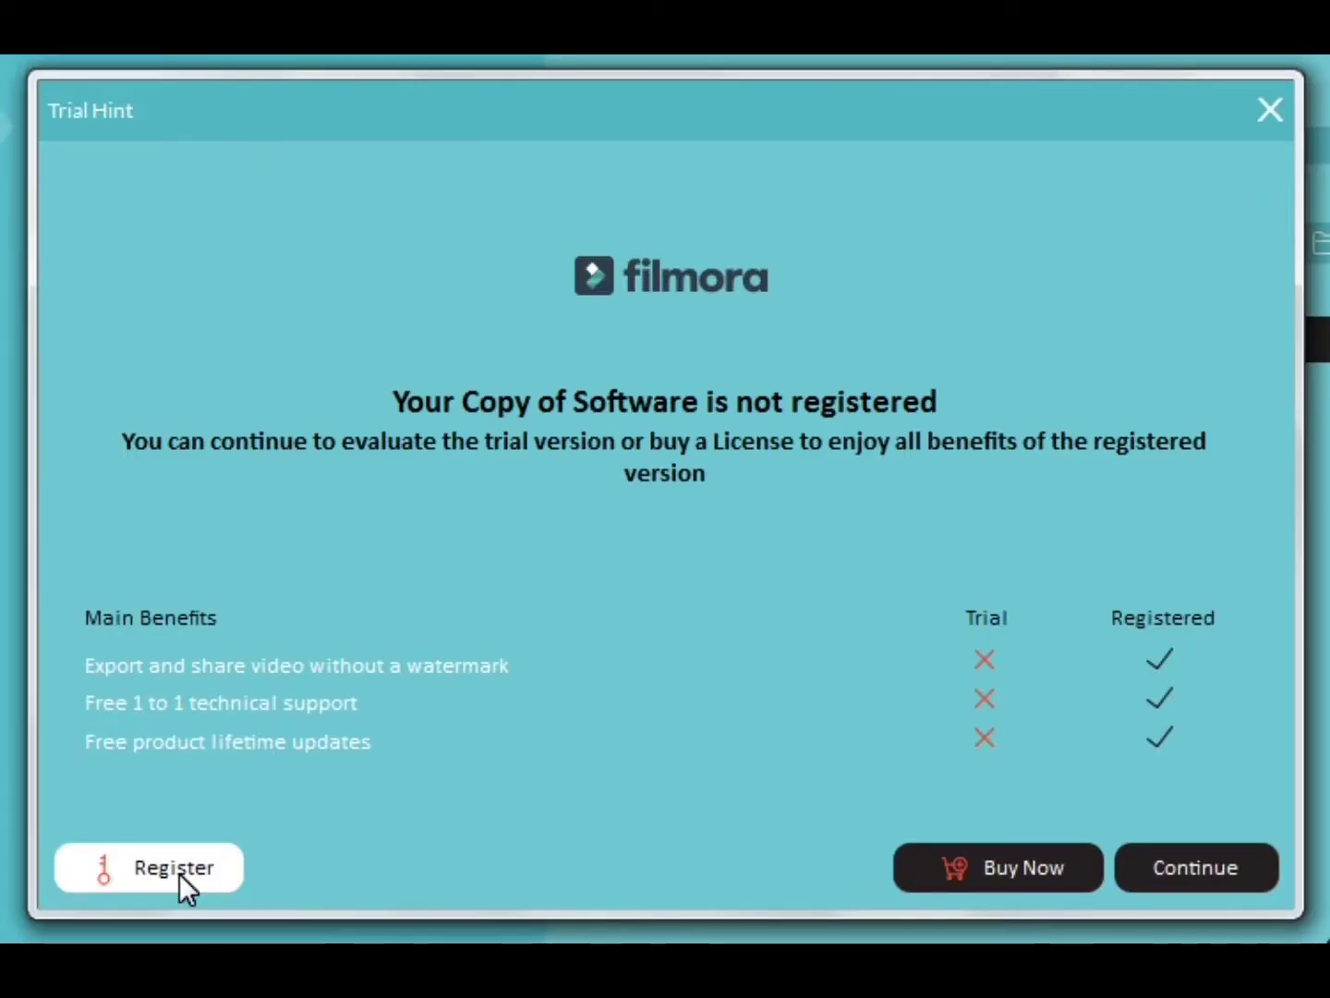
pyautogui.click(179, 873)
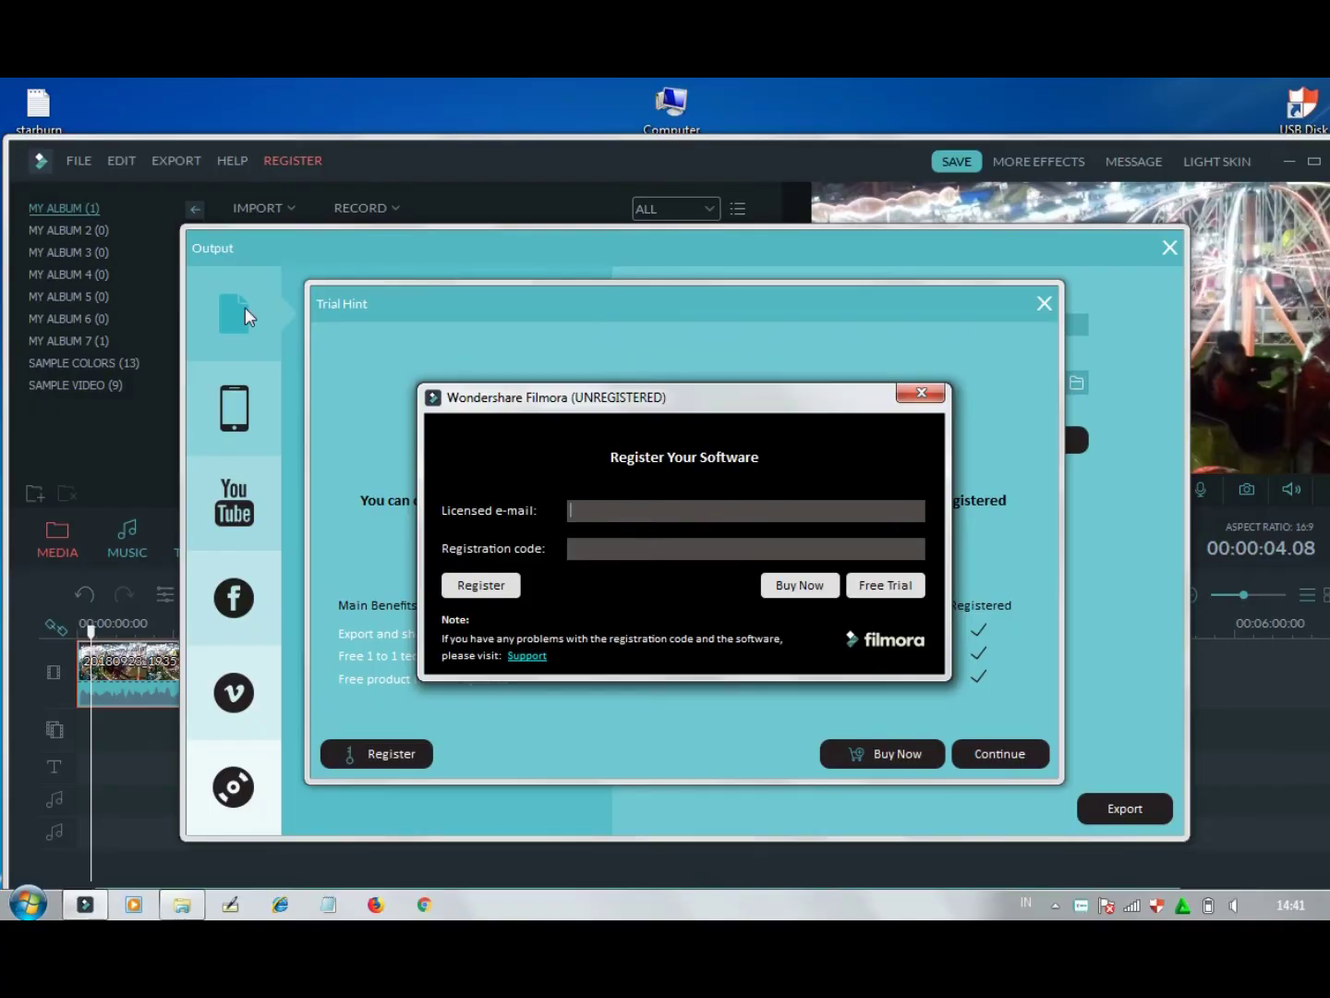
pyautogui.click(41, 105)
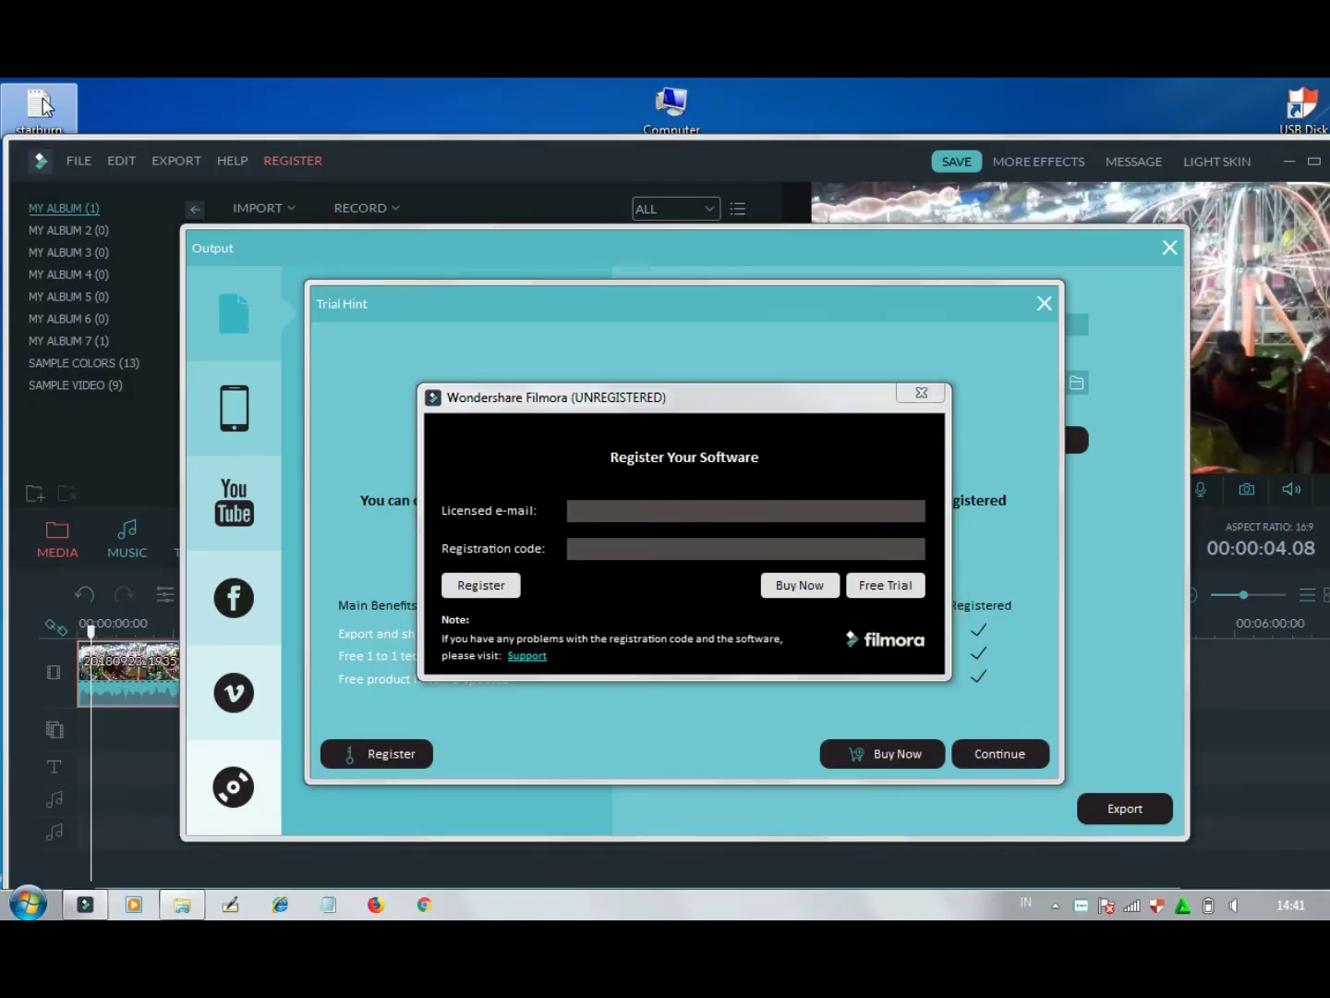
pyautogui.doubleClick(43, 106)
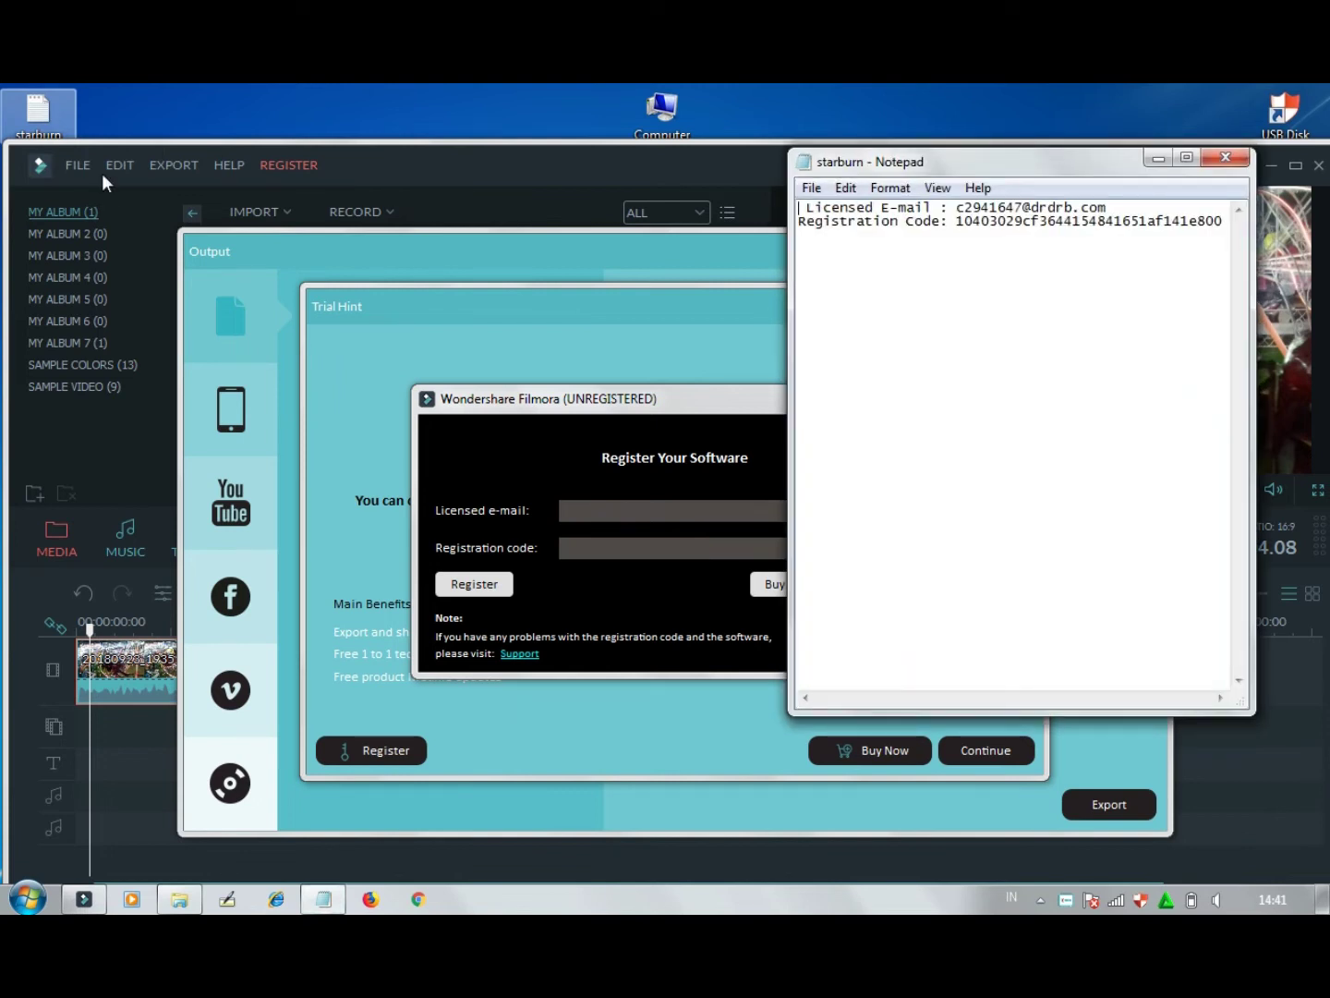
pyautogui.moveTo(1052, 163); pyautogui.dragTo(1065, 209)
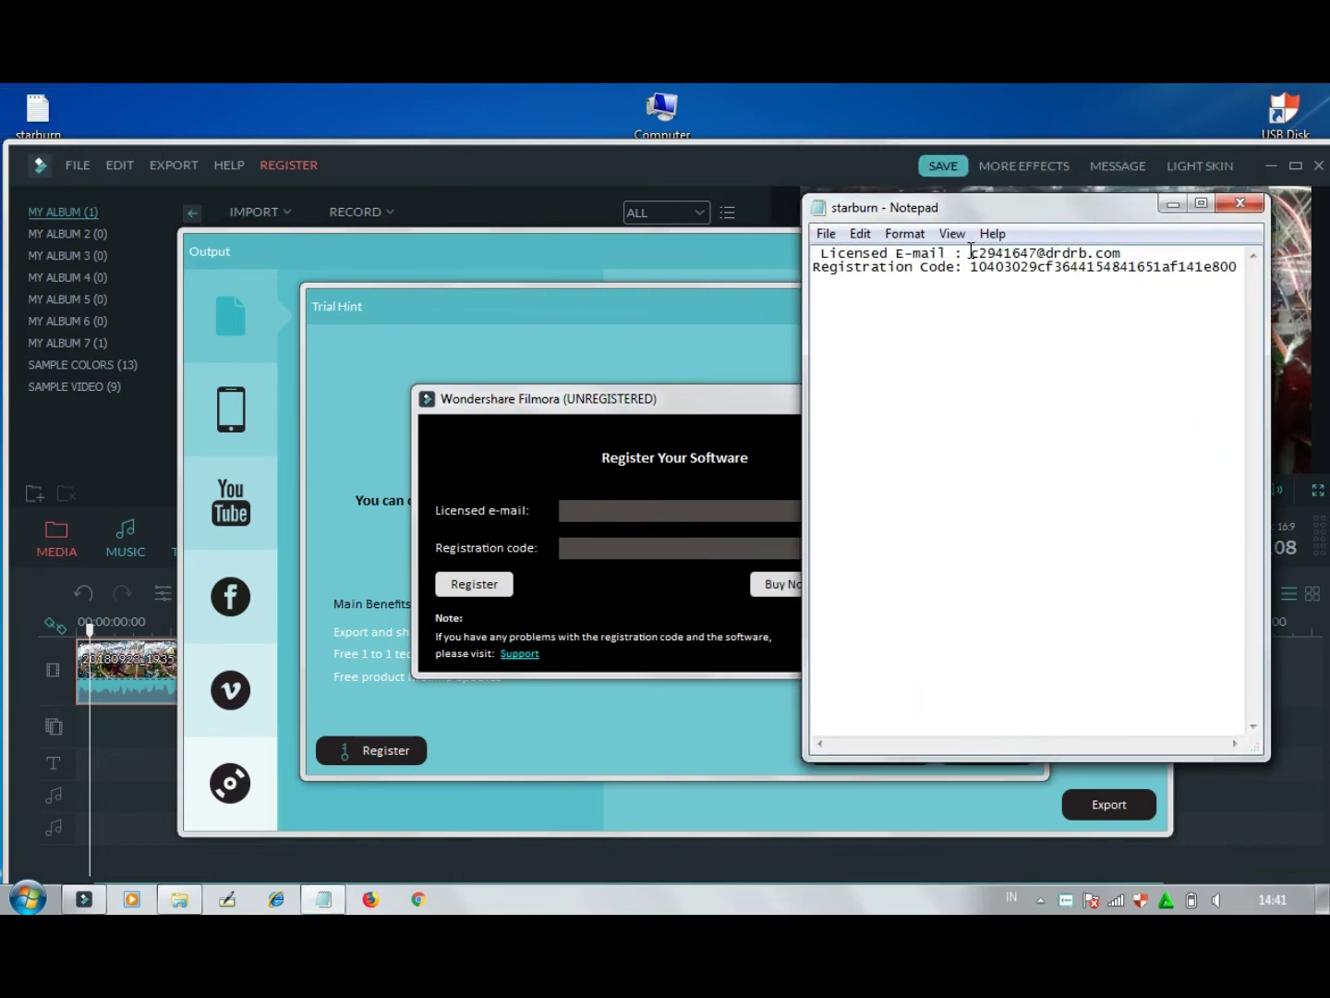
# Copy the licensed e-mail from the starburn text file into the registration form's Licensed e-mail field.
pyautogui.moveTo(970, 253); pyautogui.dragTo(1129, 247)
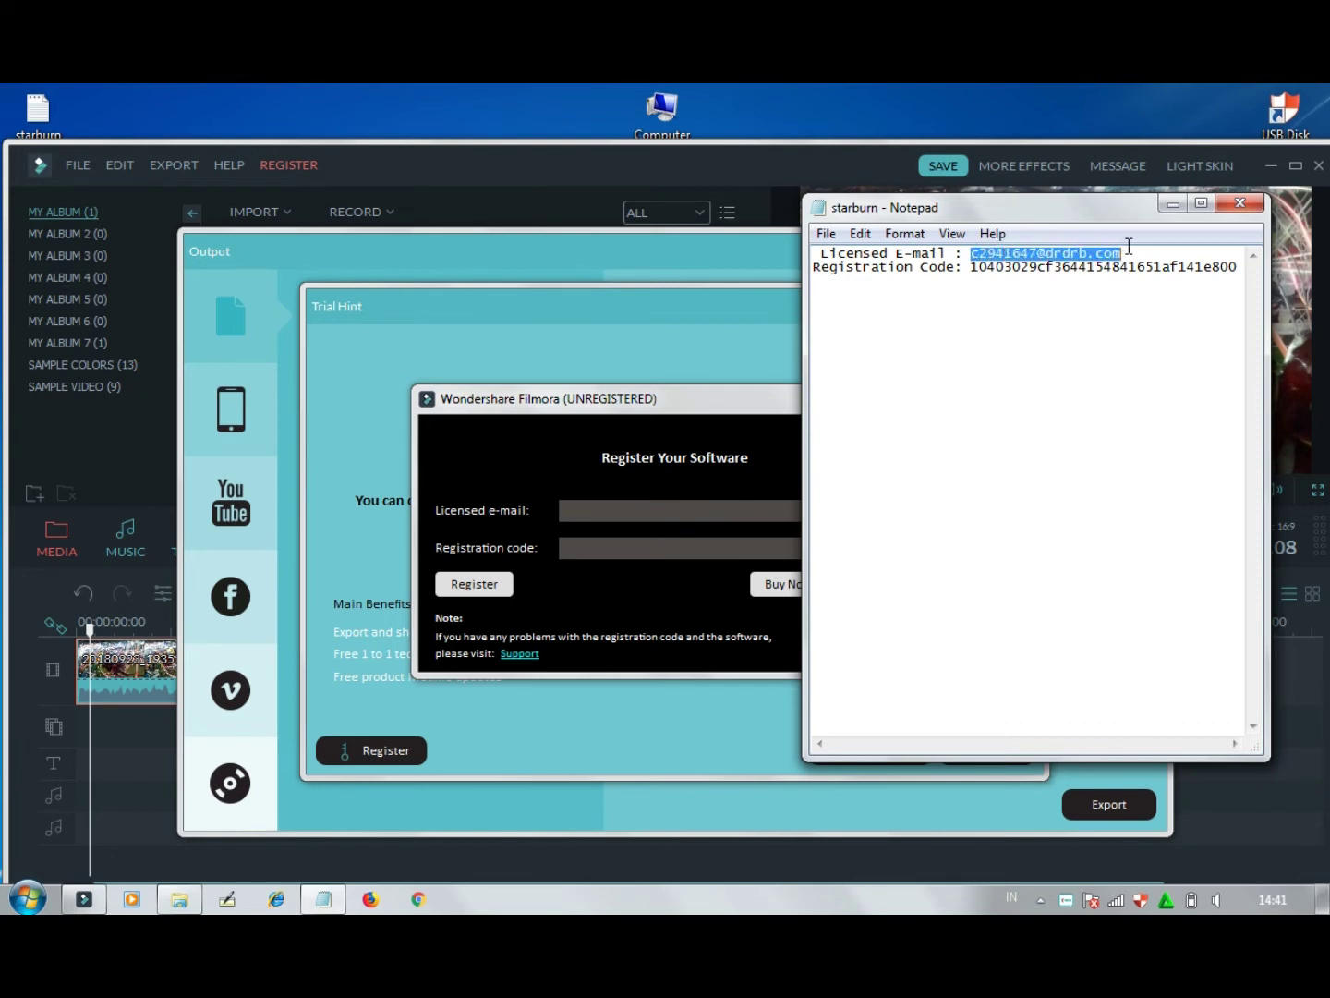
pyautogui.rightClick(1080, 249)
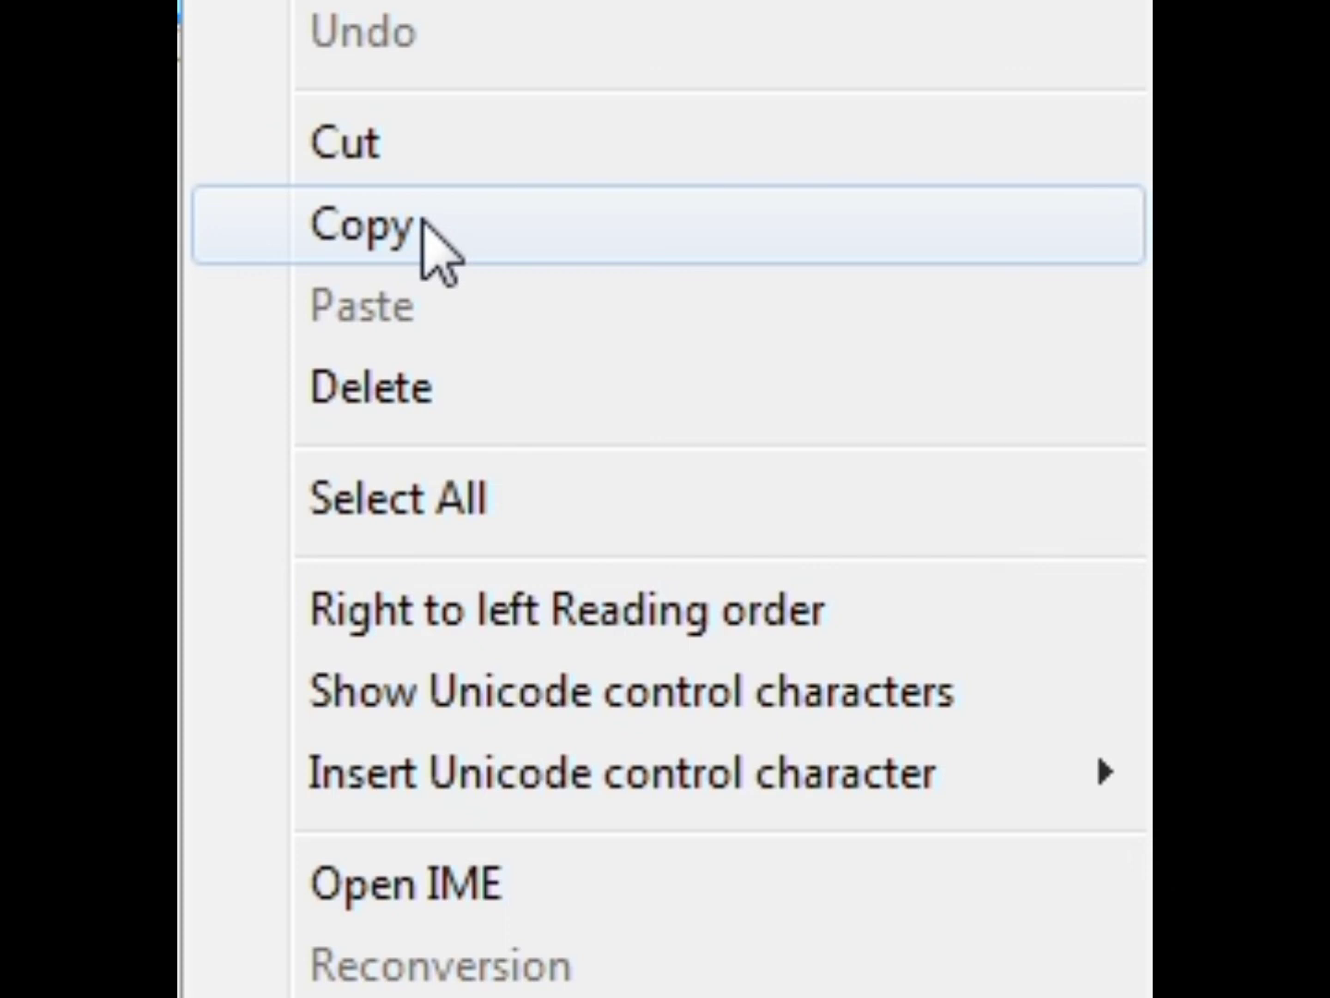
pyautogui.click(434, 249)
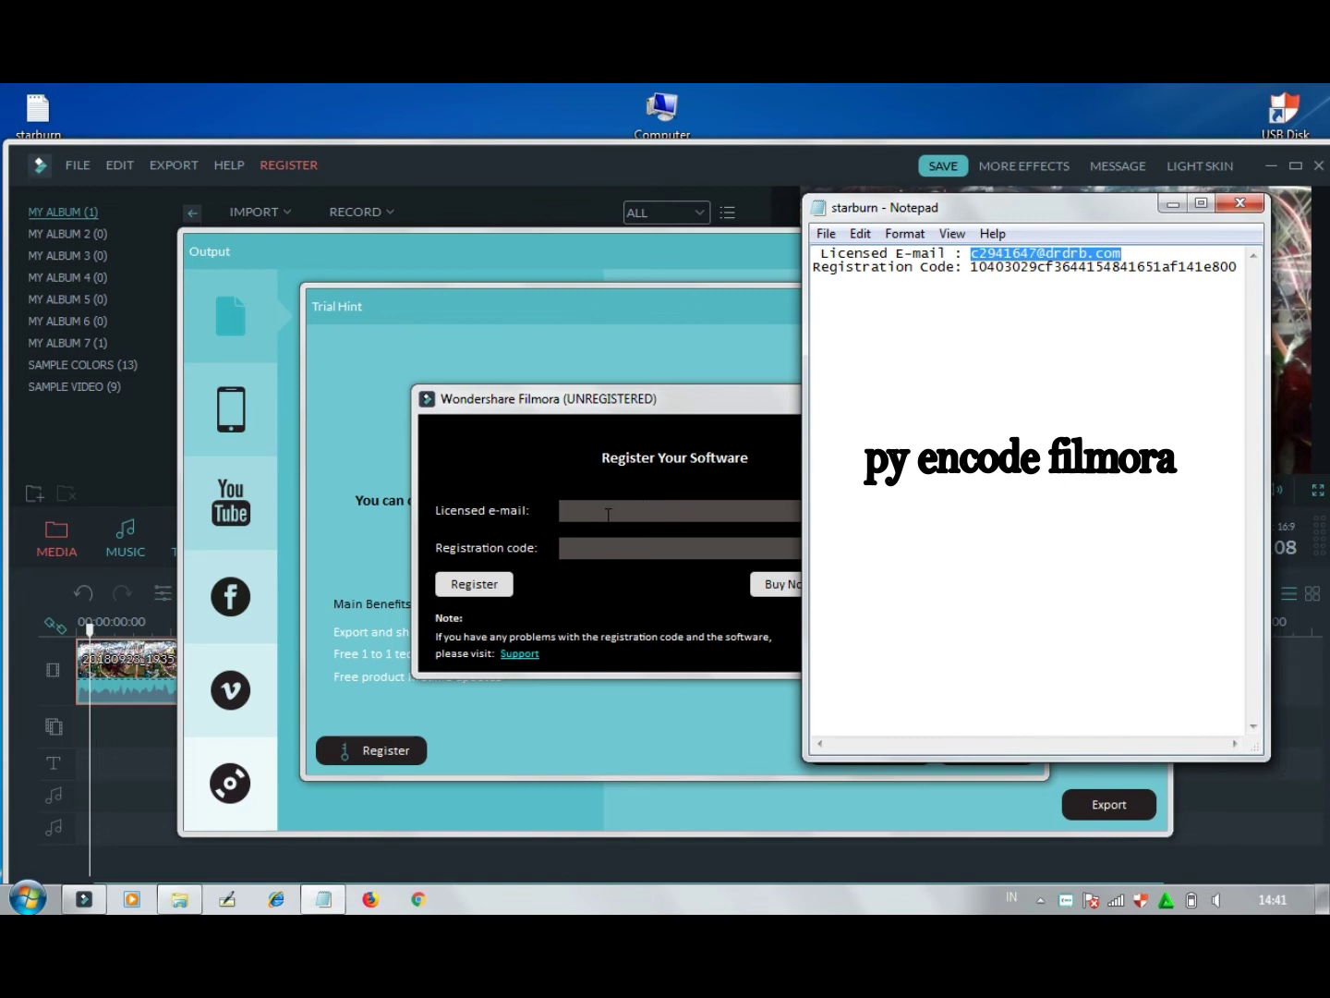
pyautogui.click(609, 515)
pyautogui.rightClick(608, 514)
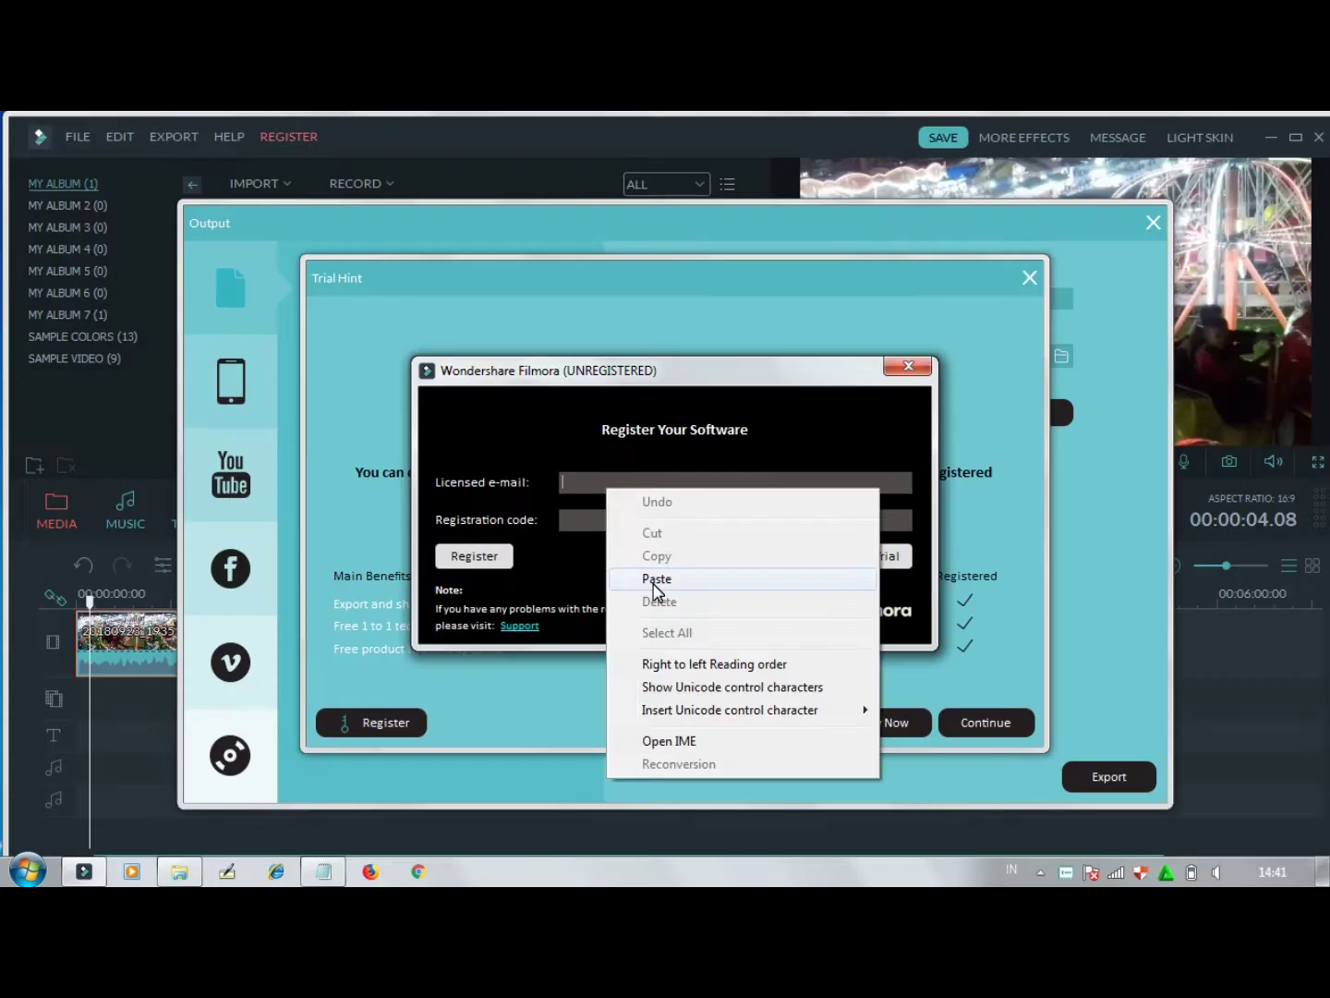
pyautogui.click(338, 339)
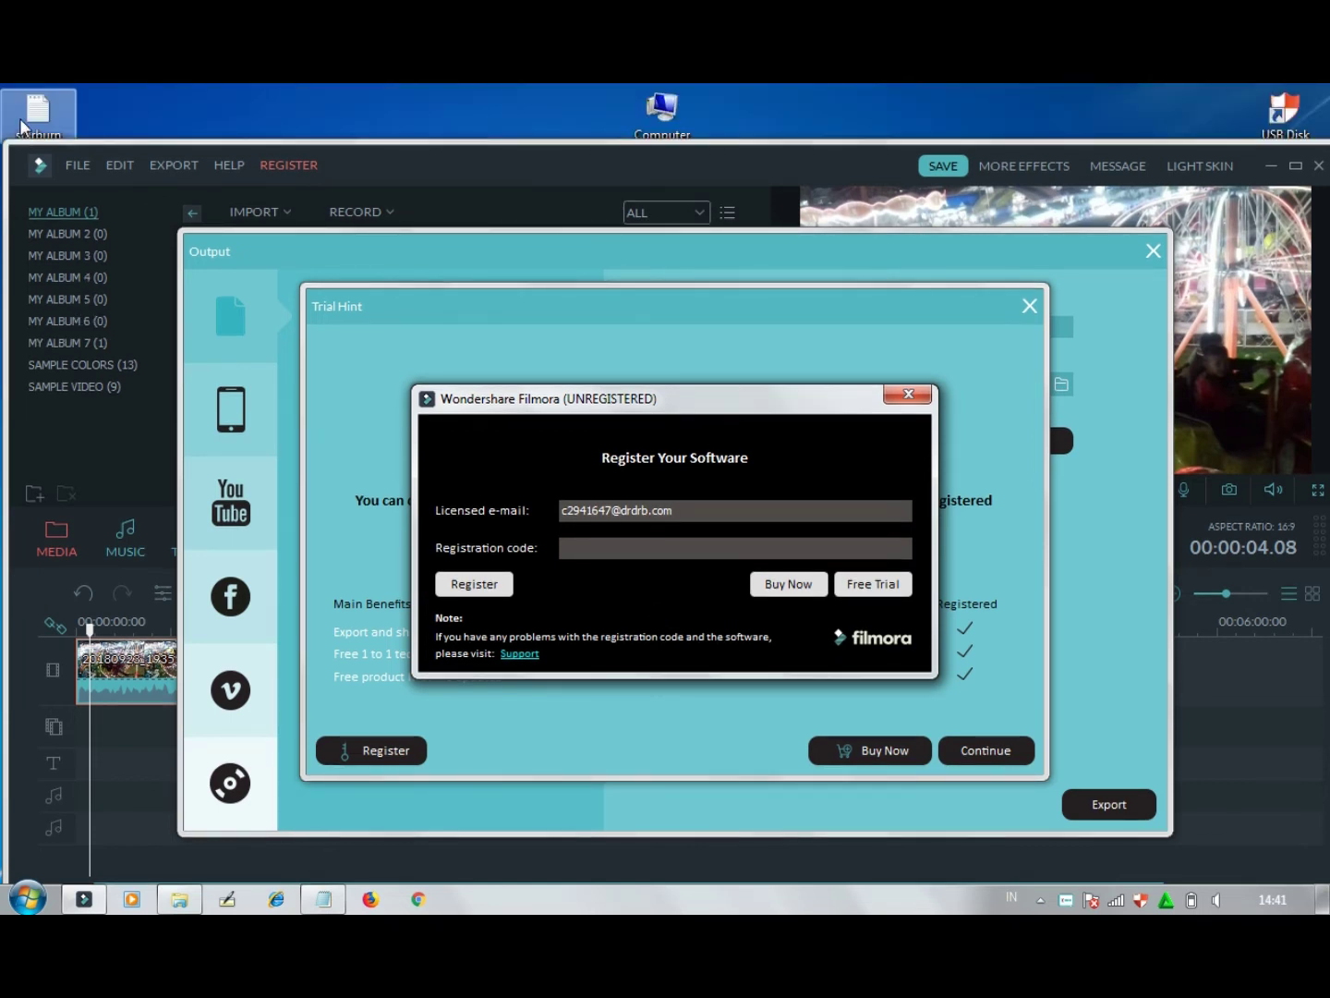
# Copy the registration code from the starburn text file into the registration form's Registration code field.
pyautogui.click(22, 125)
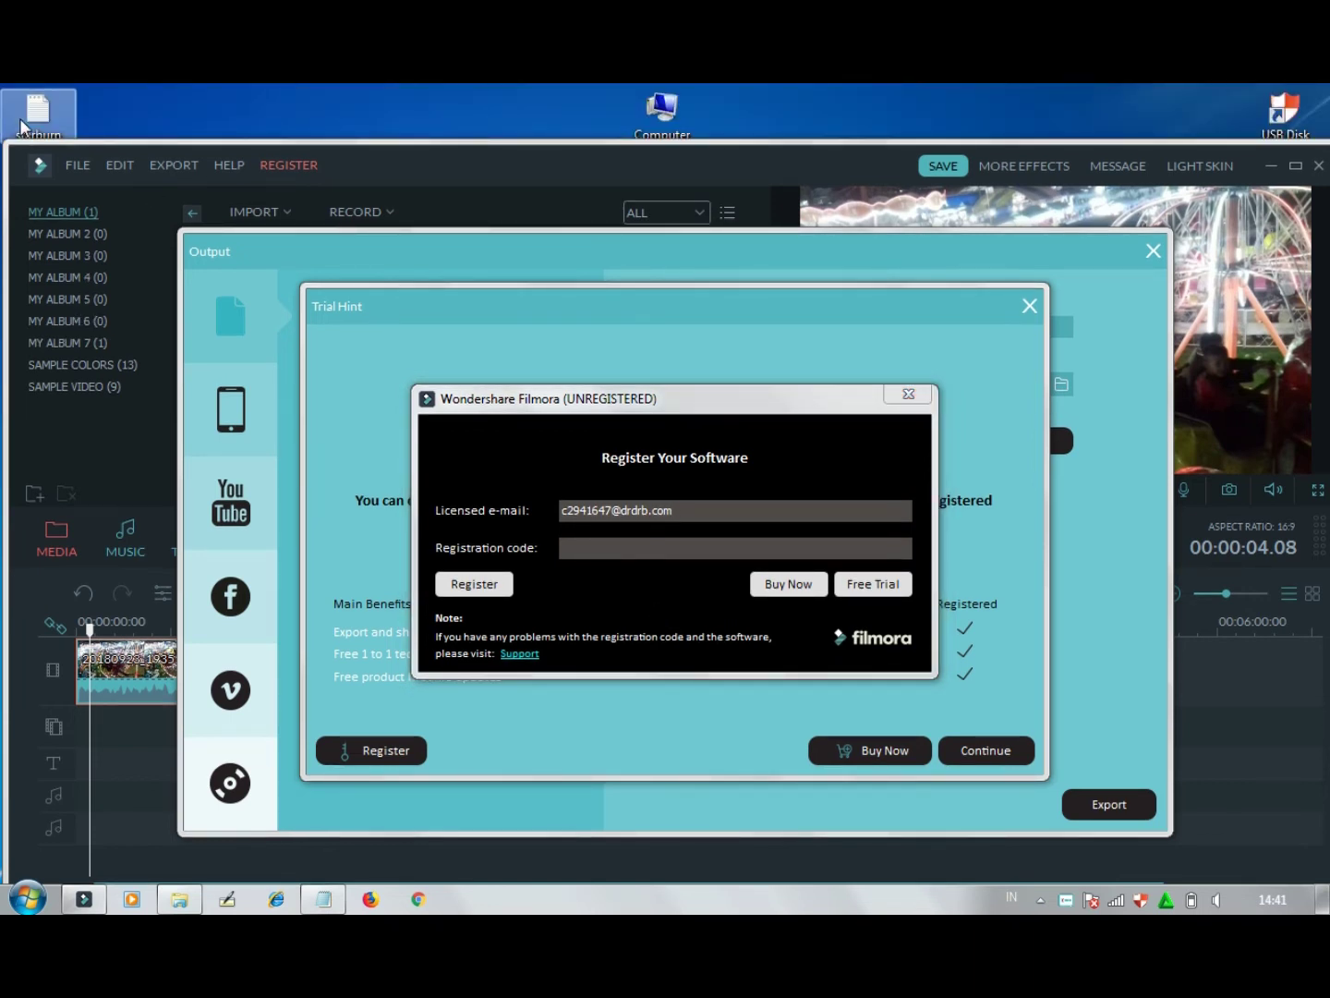
pyautogui.doubleClick(21, 125)
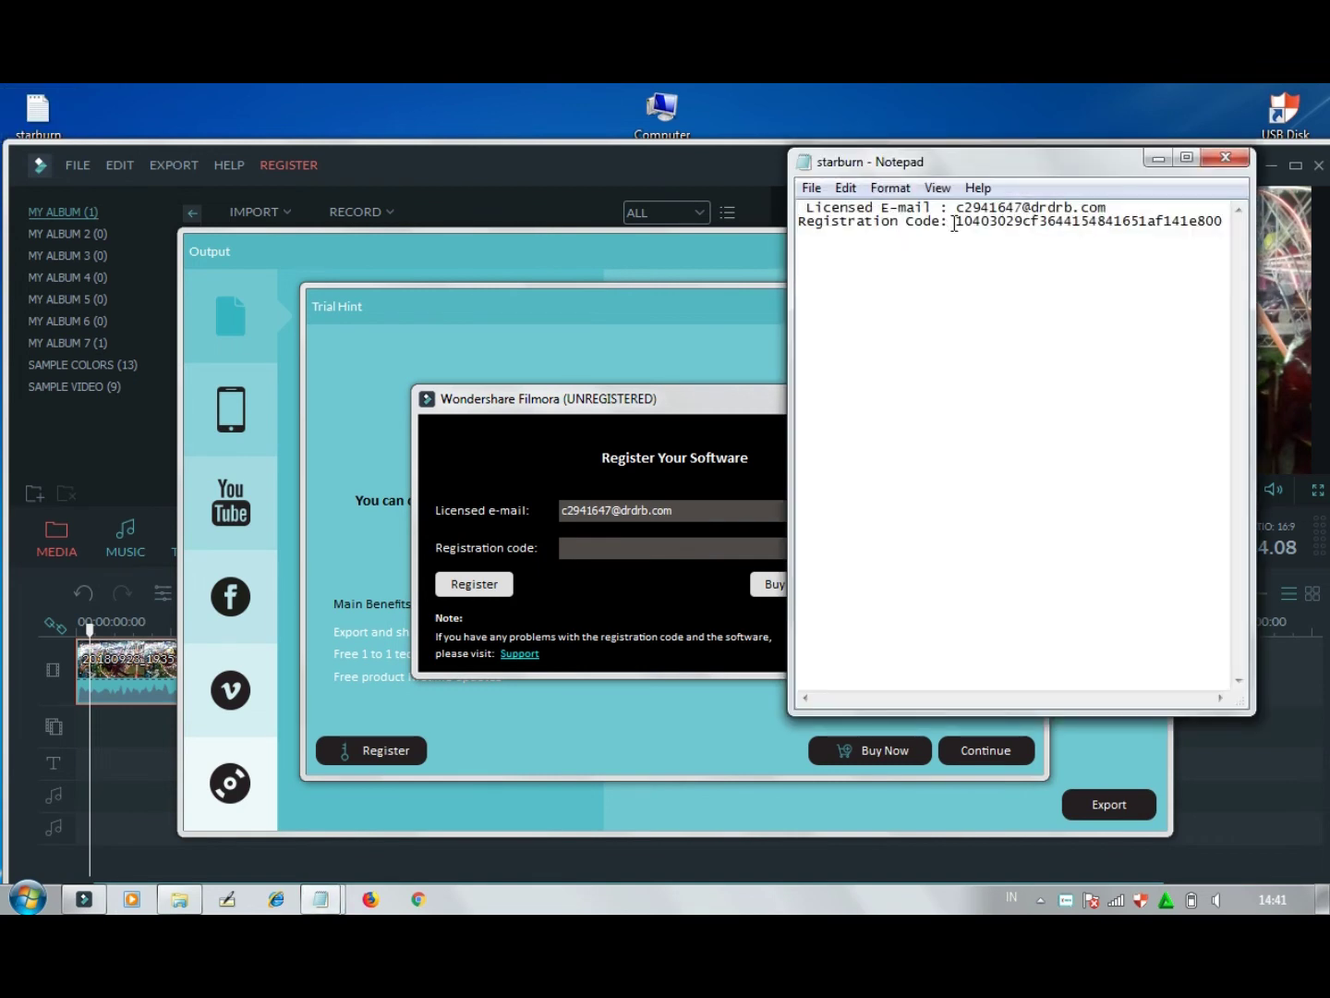
pyautogui.moveTo(956, 223); pyautogui.dragTo(1252, 220)
pyautogui.hotkey('ctrl', 'c')
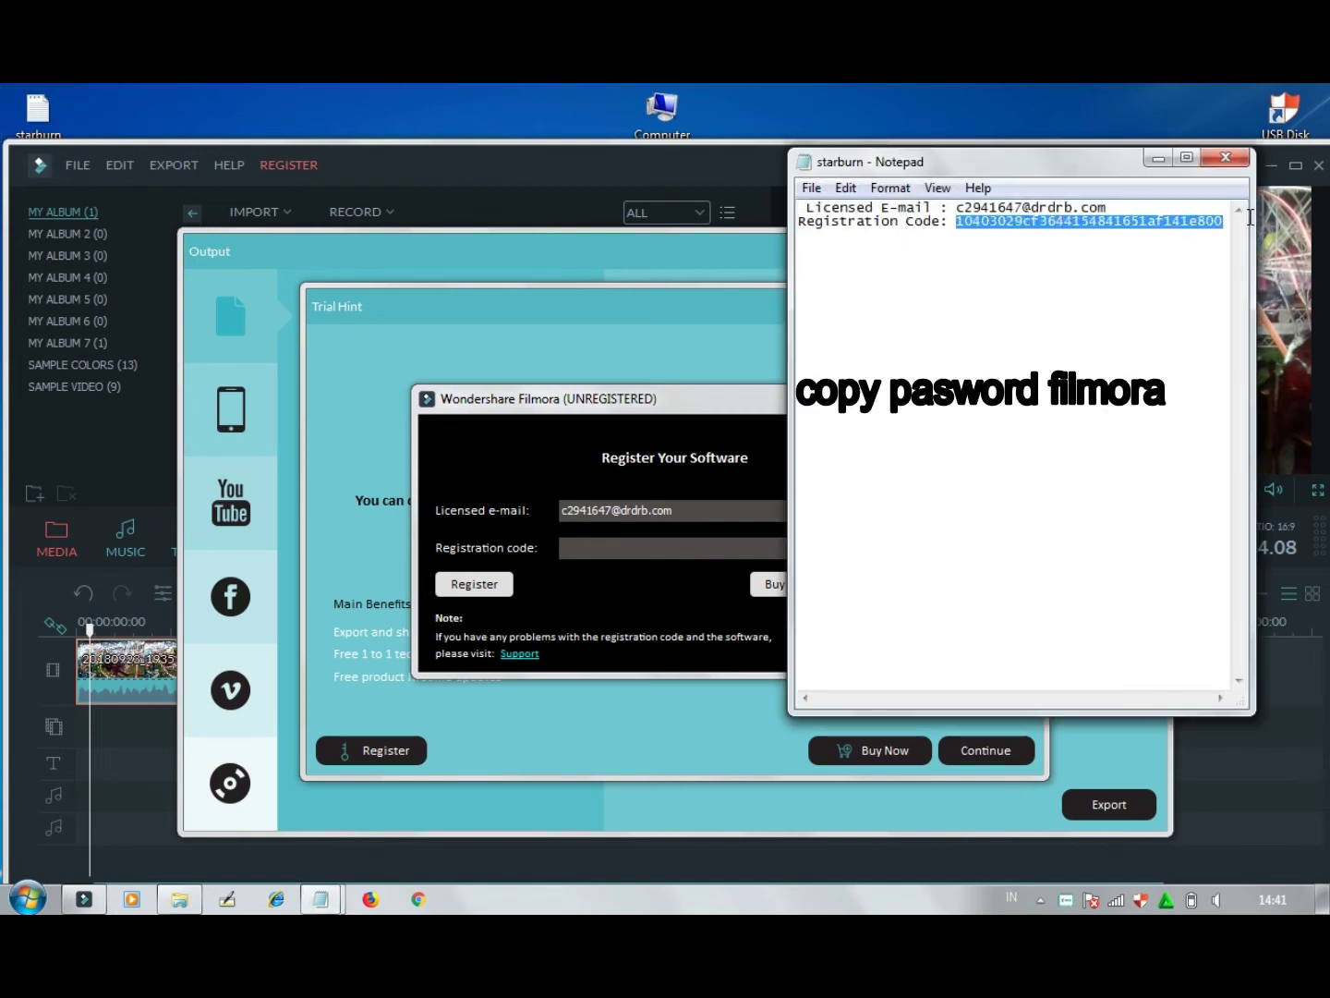
pyautogui.rightClick(1141, 224)
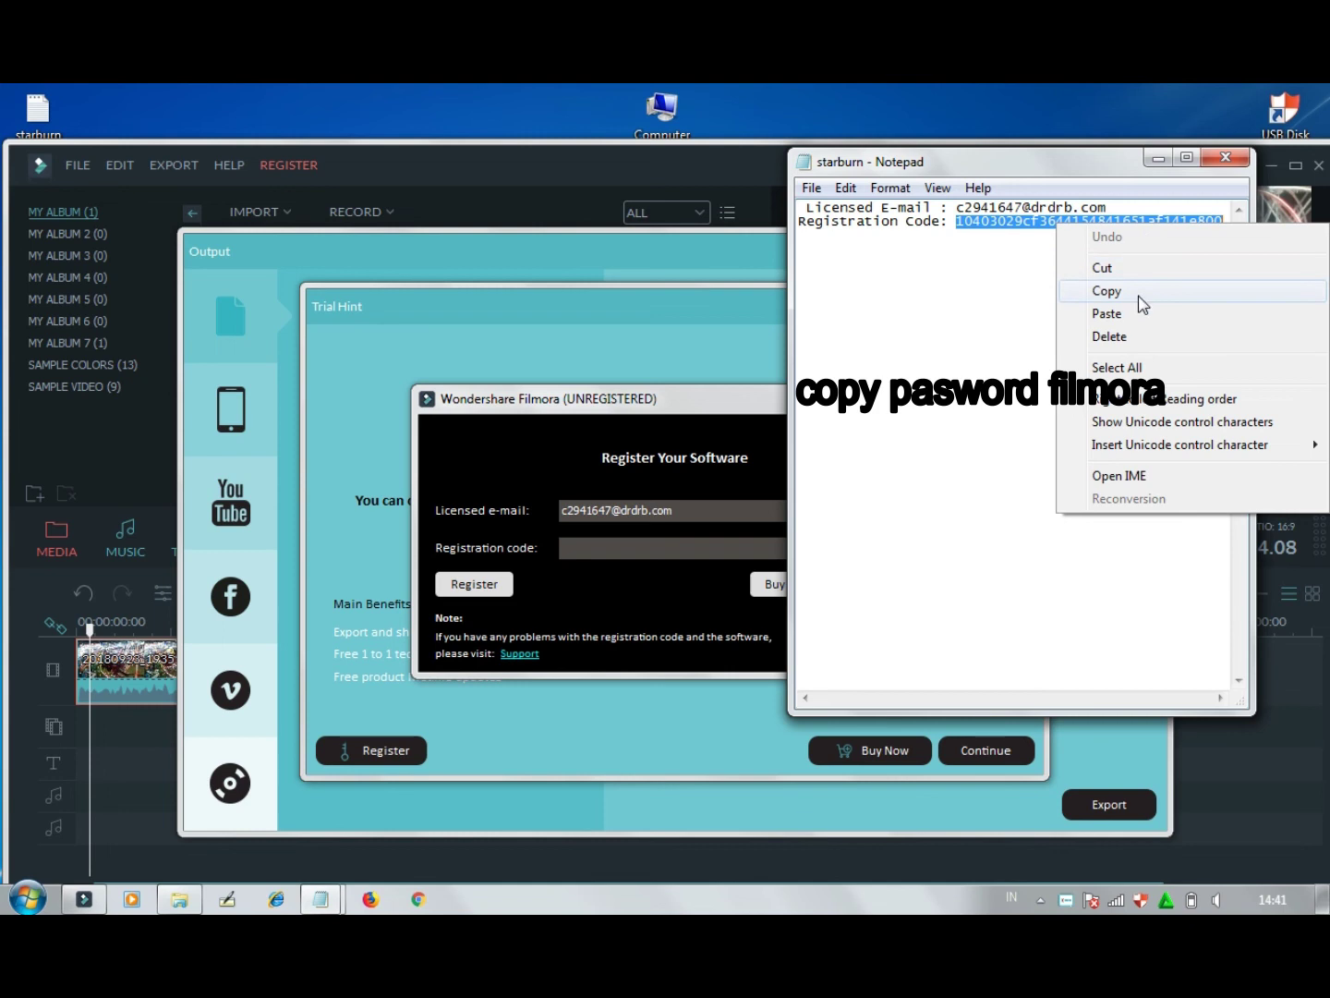
pyautogui.click(1138, 292)
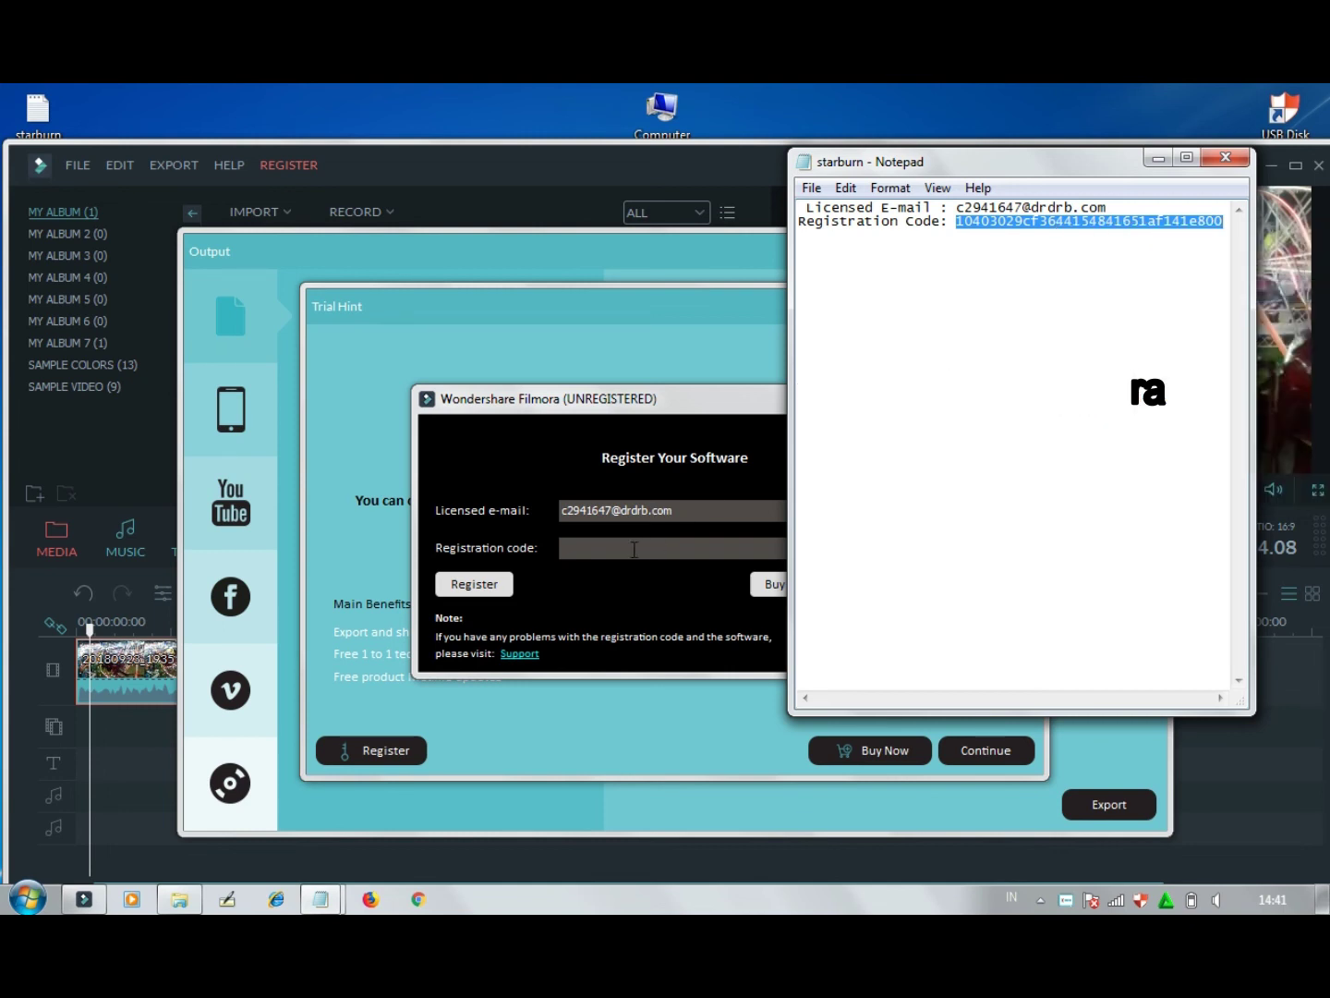
pyautogui.click(636, 548)
pyautogui.rightClick(633, 549)
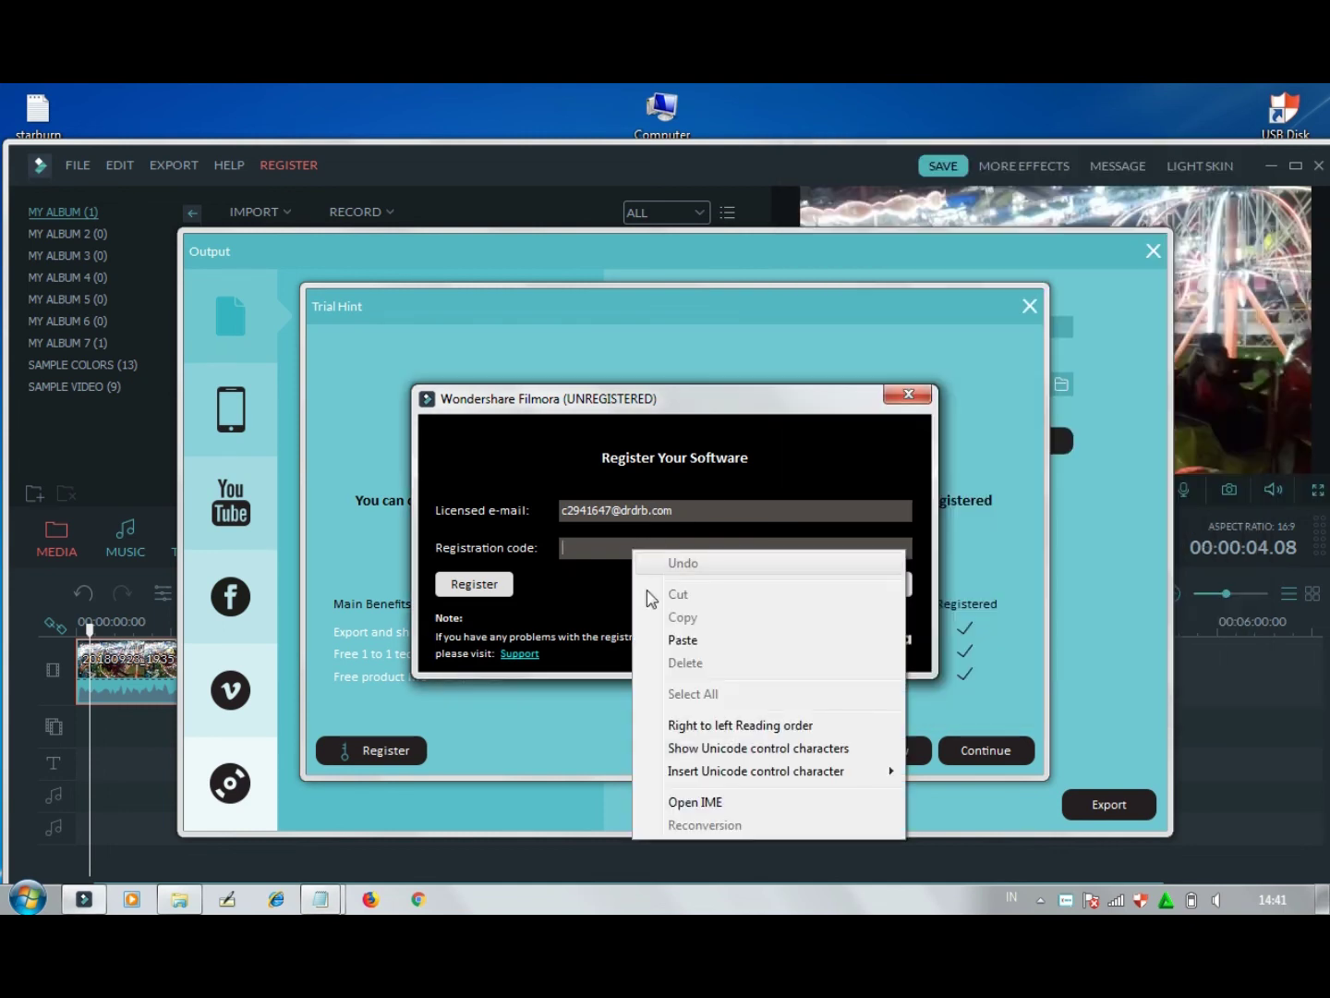
pyautogui.click(682, 642)
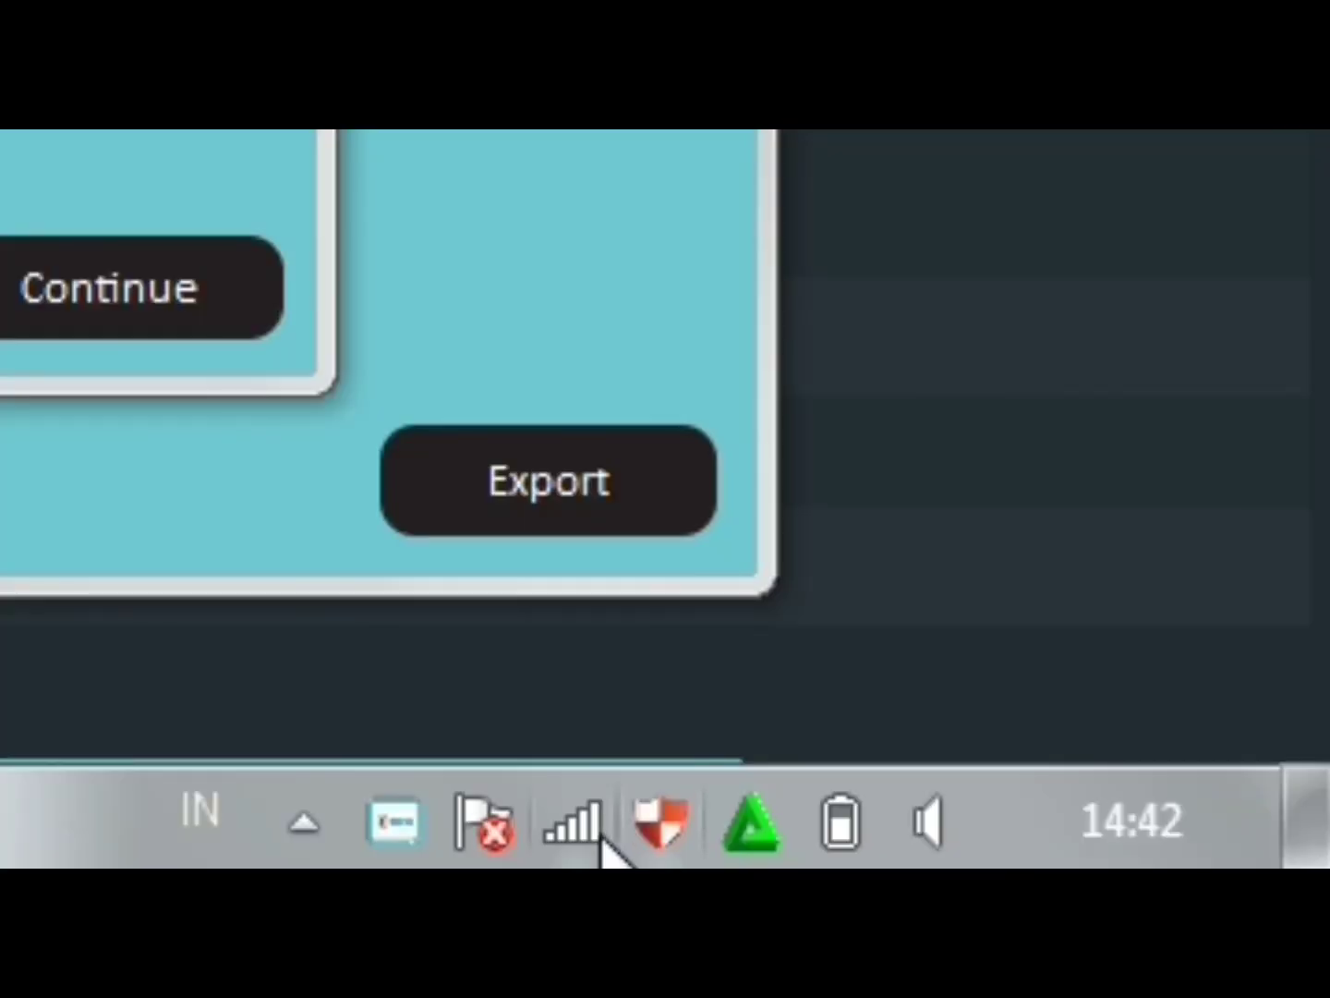
# Disconnect the computer from its wireless network, then submit the registration form and acknowledge the result to continue the export.
pyautogui.moveTo(572, 819)
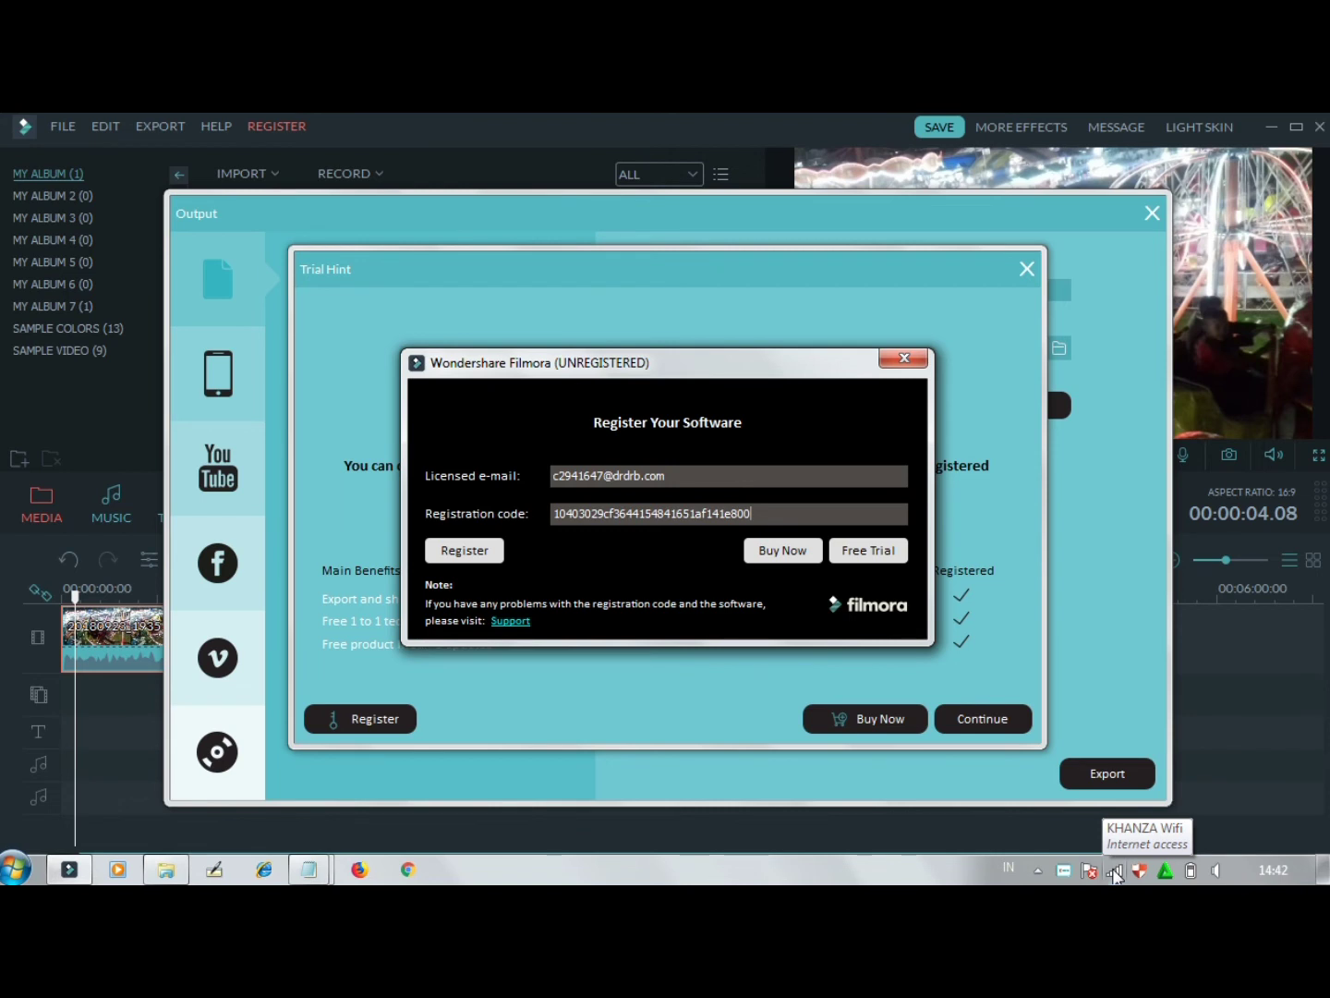
pyautogui.click(1116, 873)
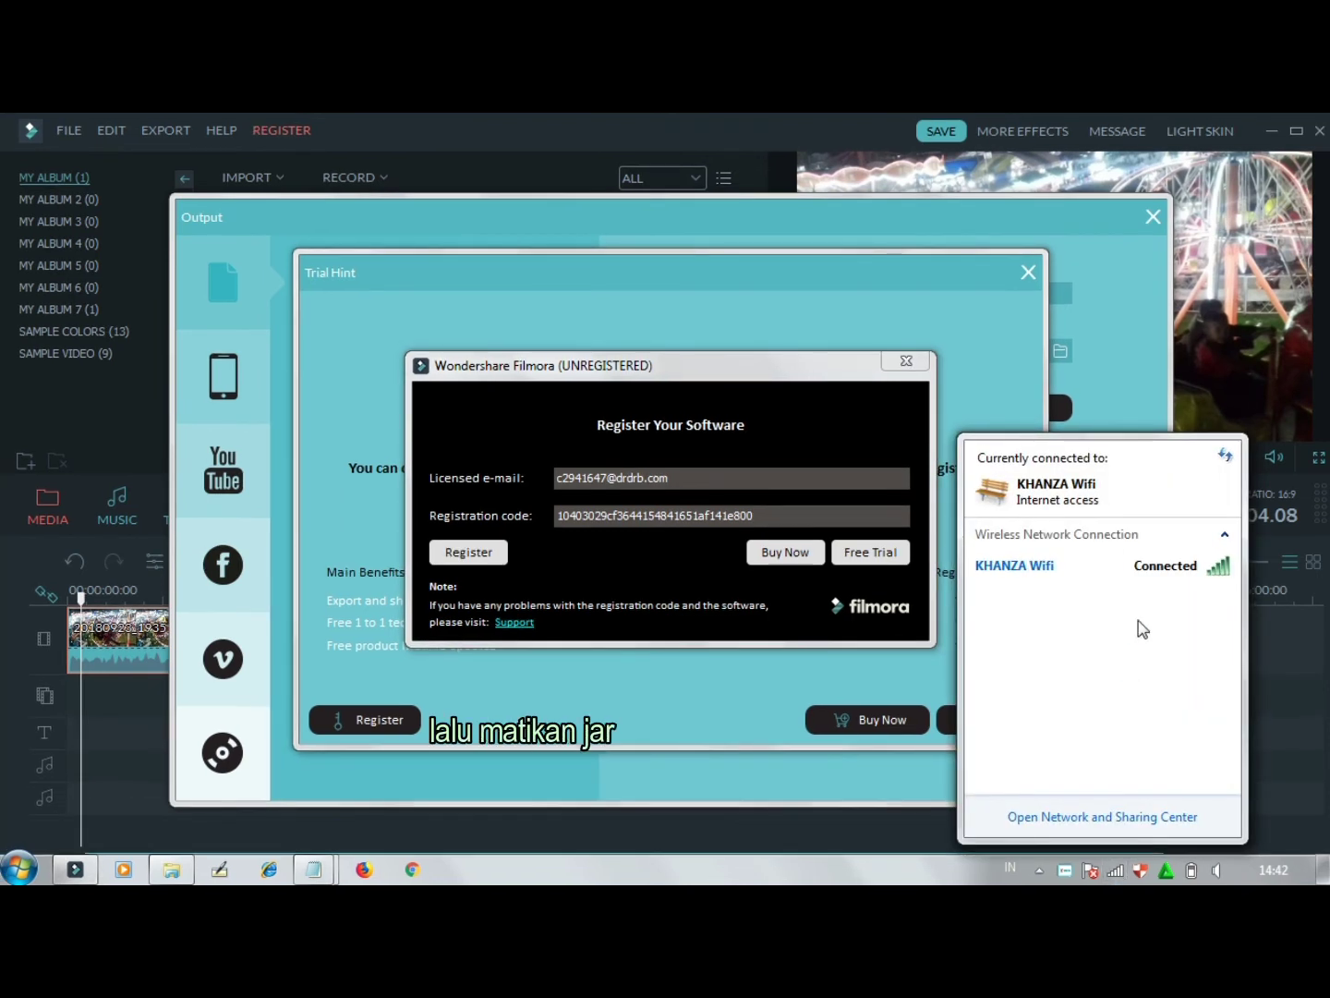
pyautogui.click(1161, 575)
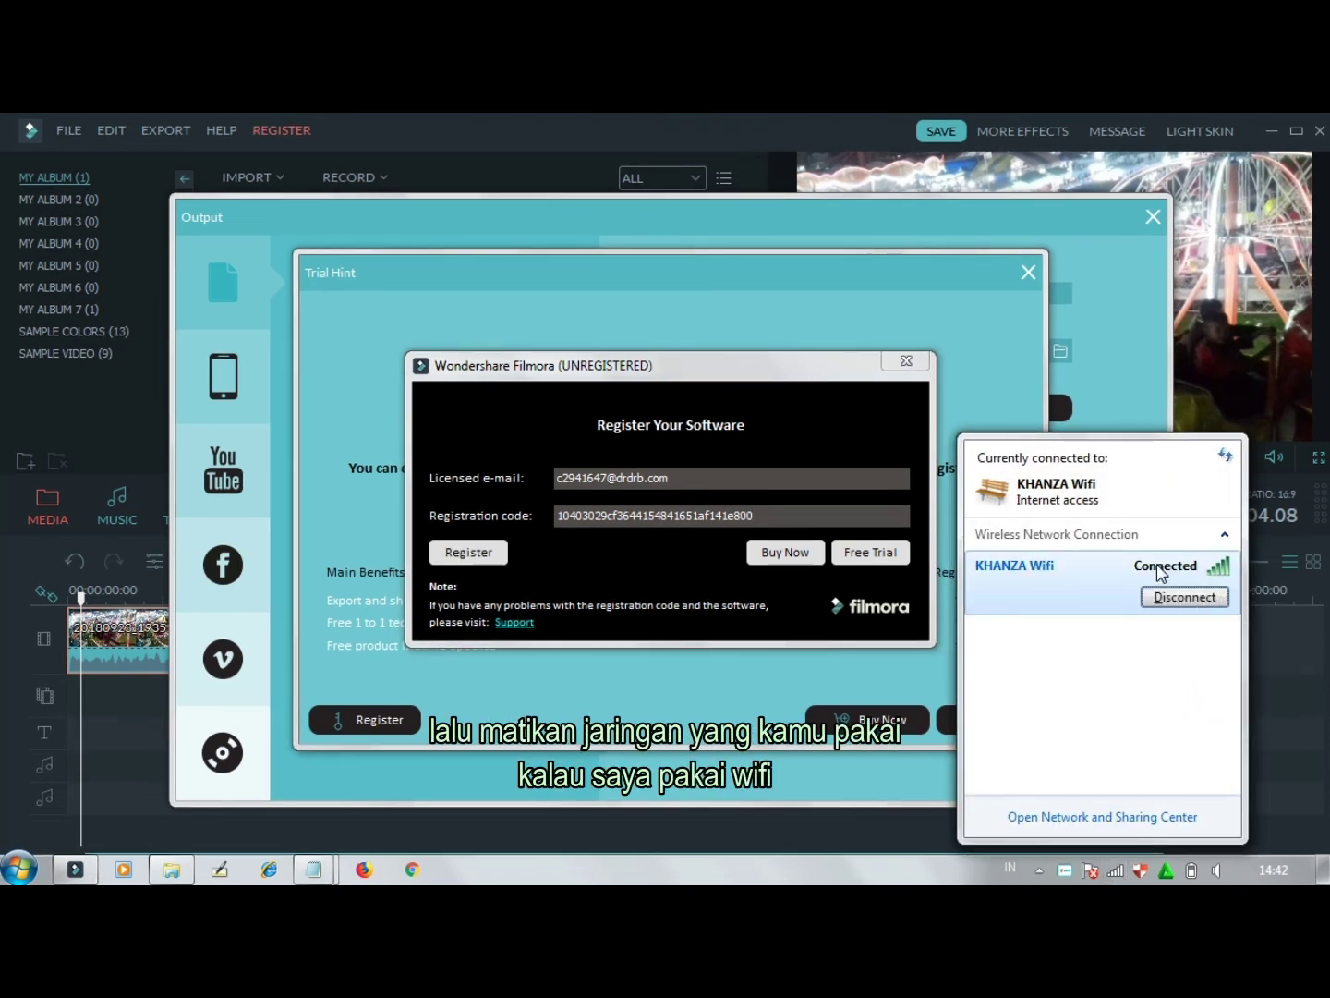
pyautogui.click(1184, 602)
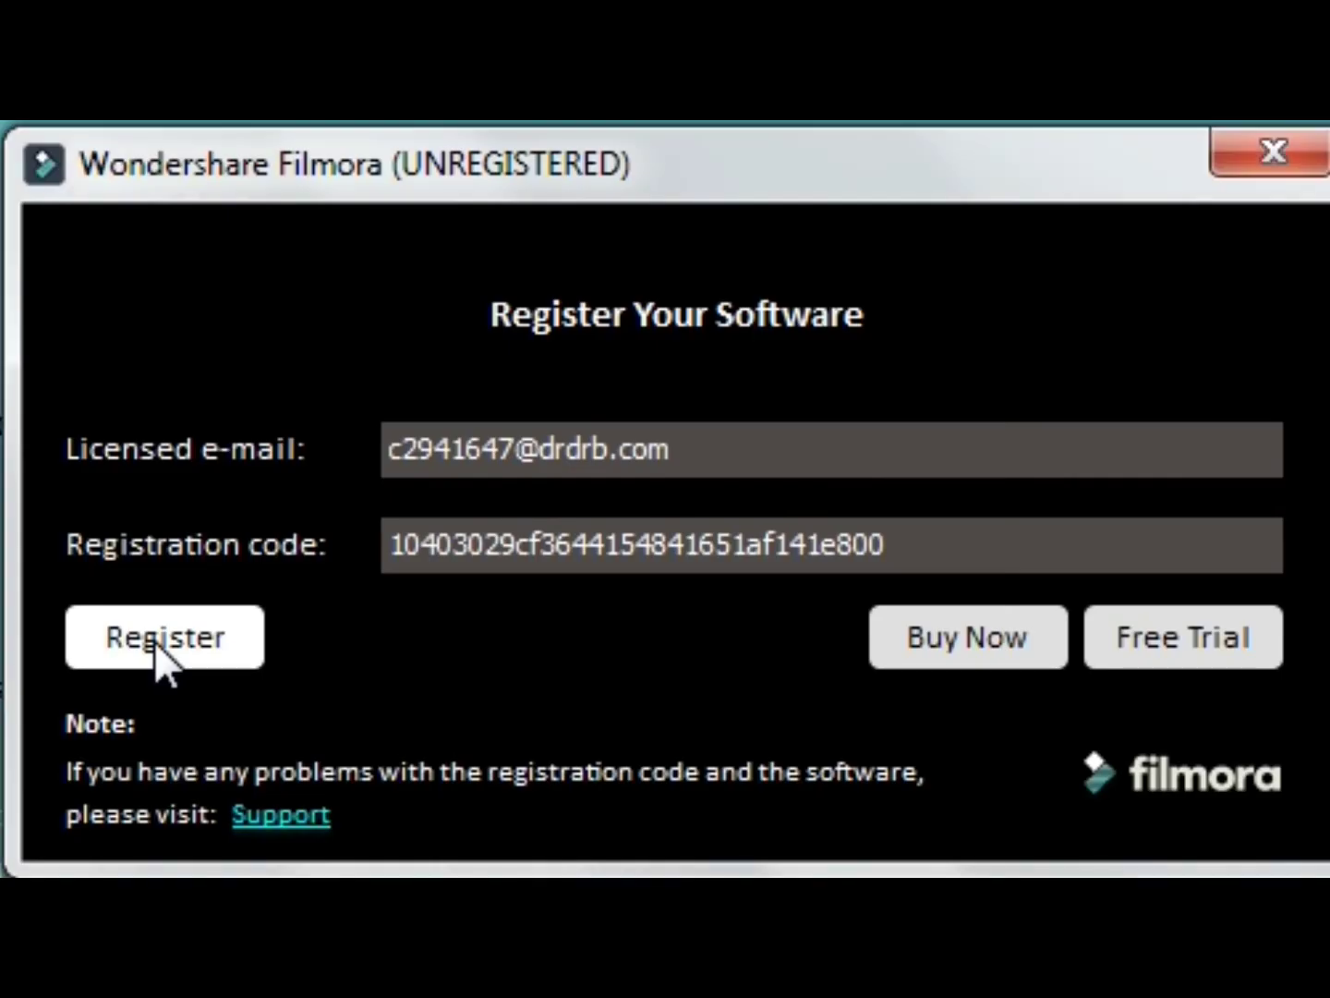
pyautogui.click(154, 640)
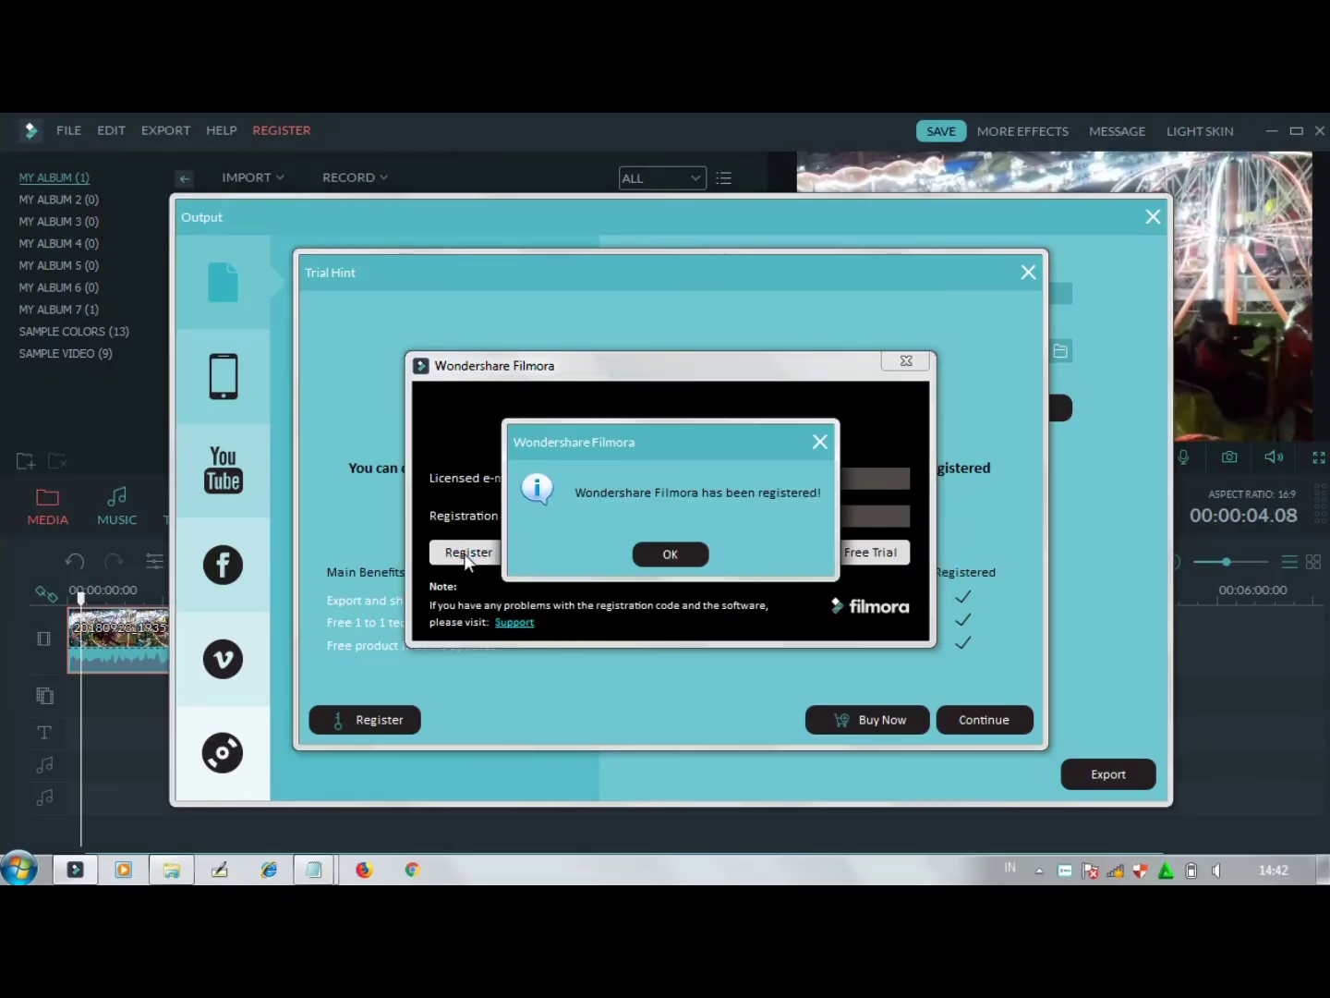
pyautogui.click(661, 554)
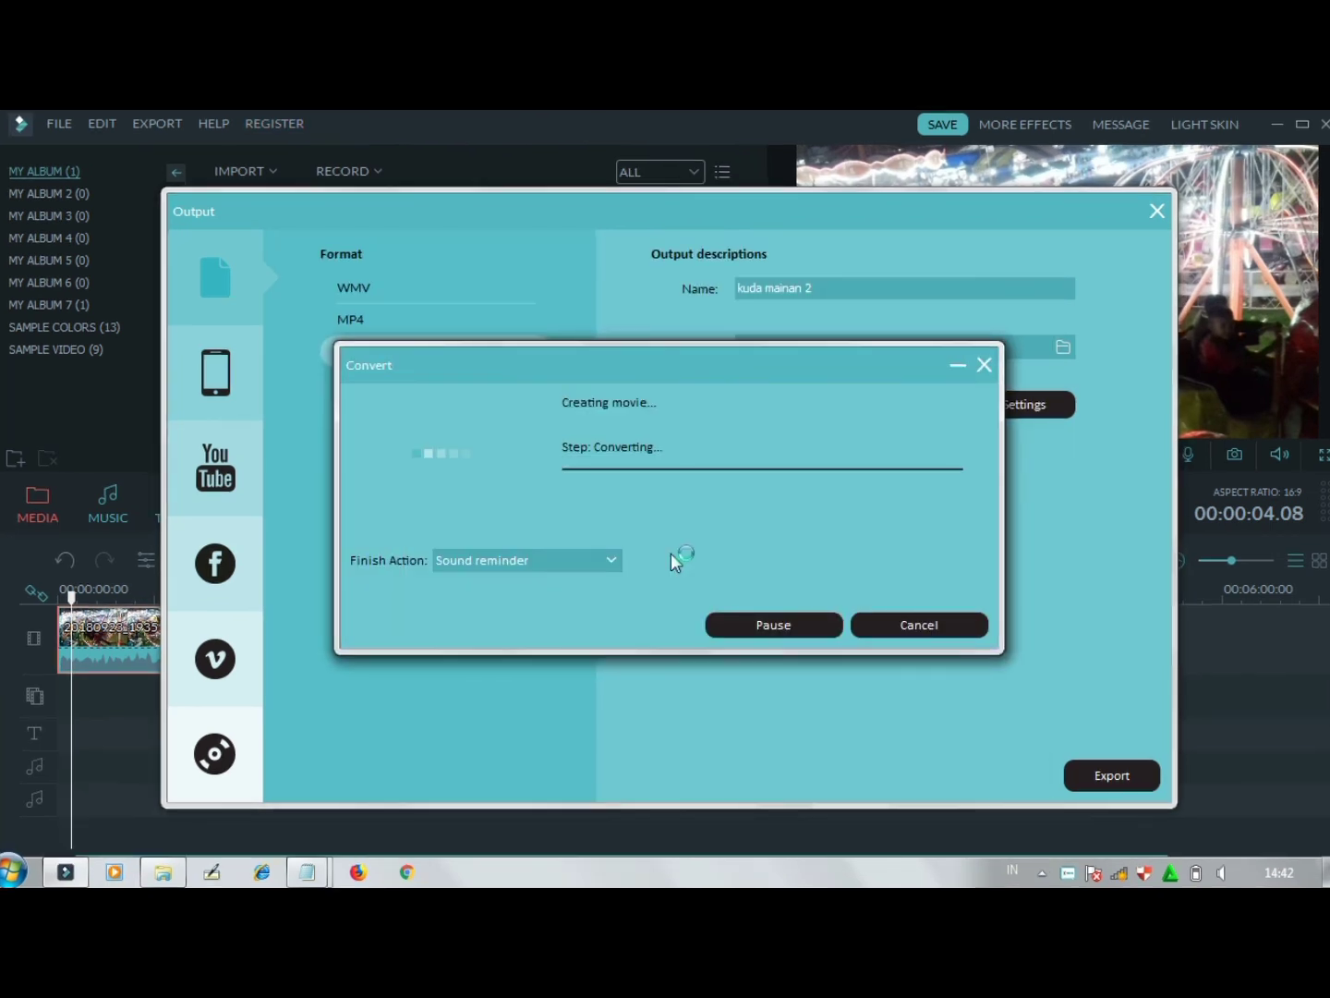